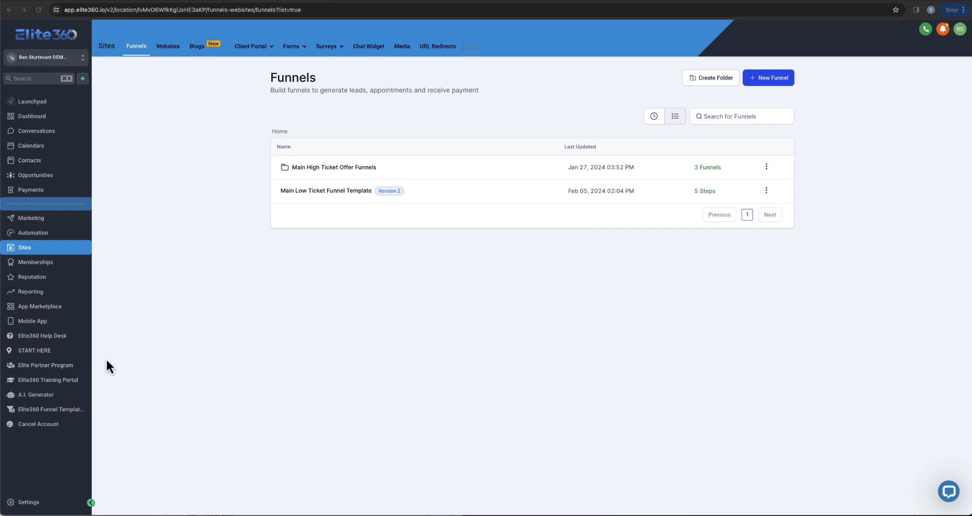
# - Preview the funnel and website template collection from the Elite360 request form, from the fitness funnel through the website templates
pyautogui.click(61, 411)
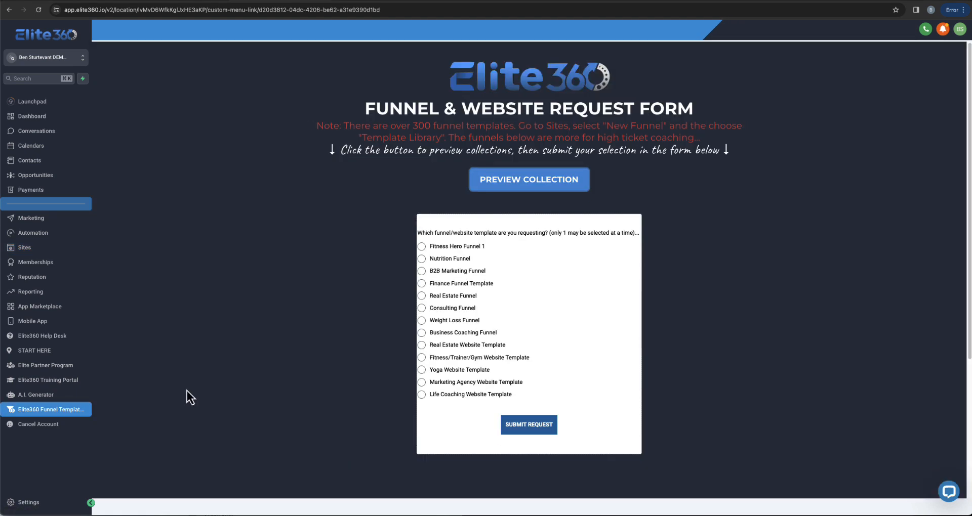
pyautogui.click(547, 187)
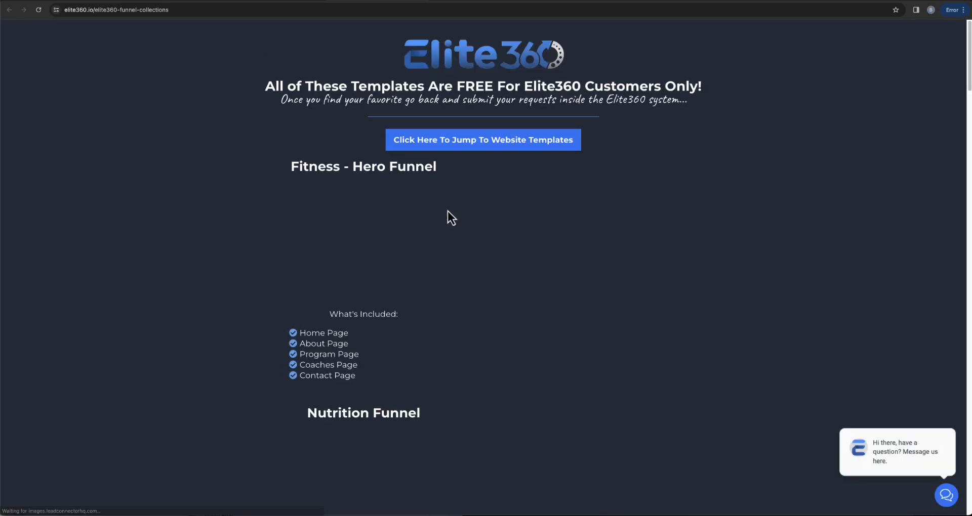
pyautogui.scroll(-3, 434, 222)
pyautogui.scroll(-13, 432, 223)
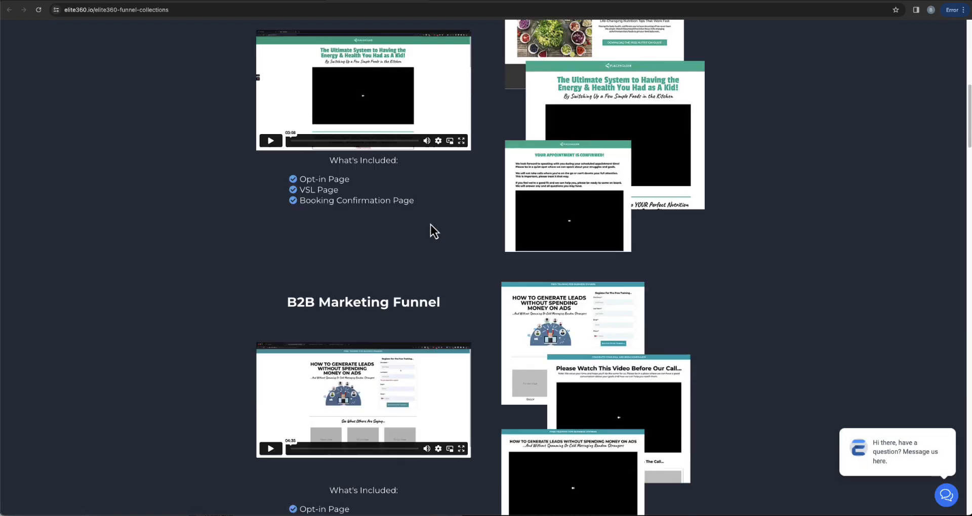
pyautogui.scroll(-14, 430, 225)
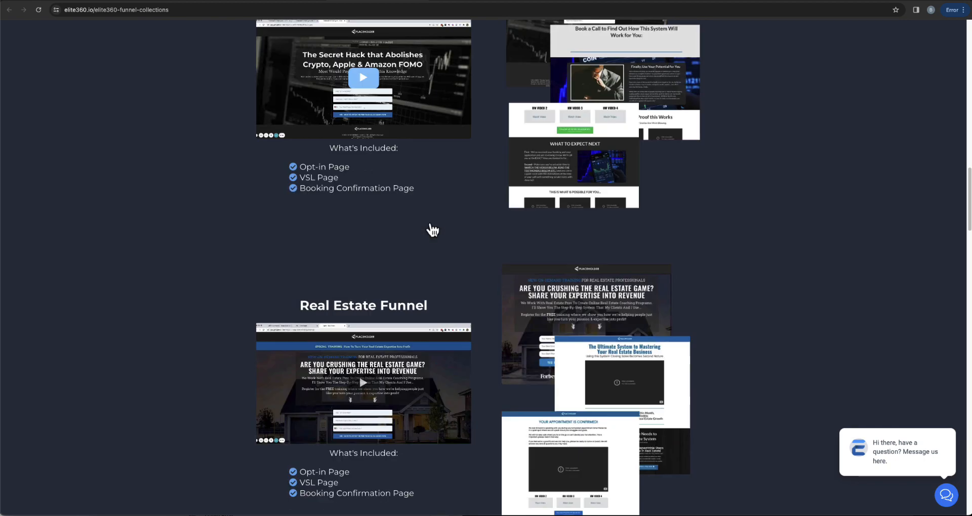
pyautogui.scroll(-15, 430, 225)
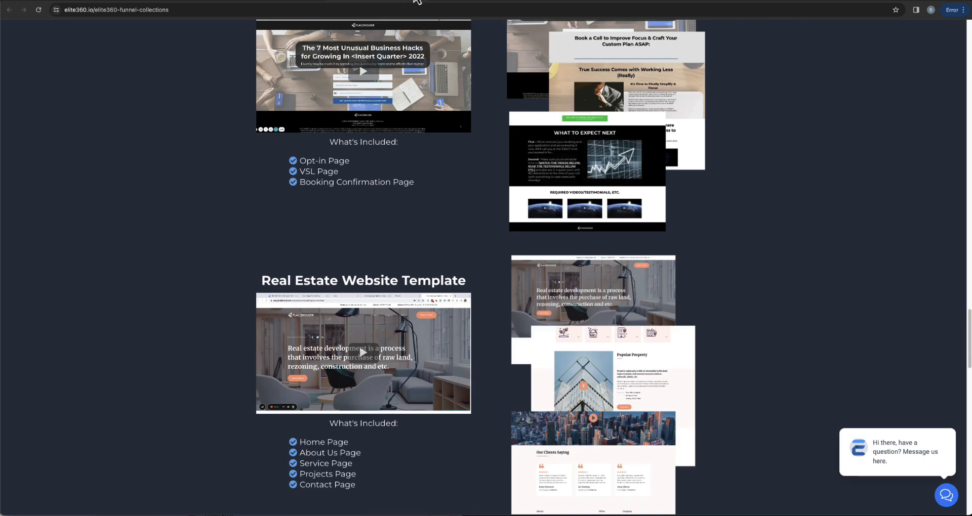
pyautogui.click(417, 1)
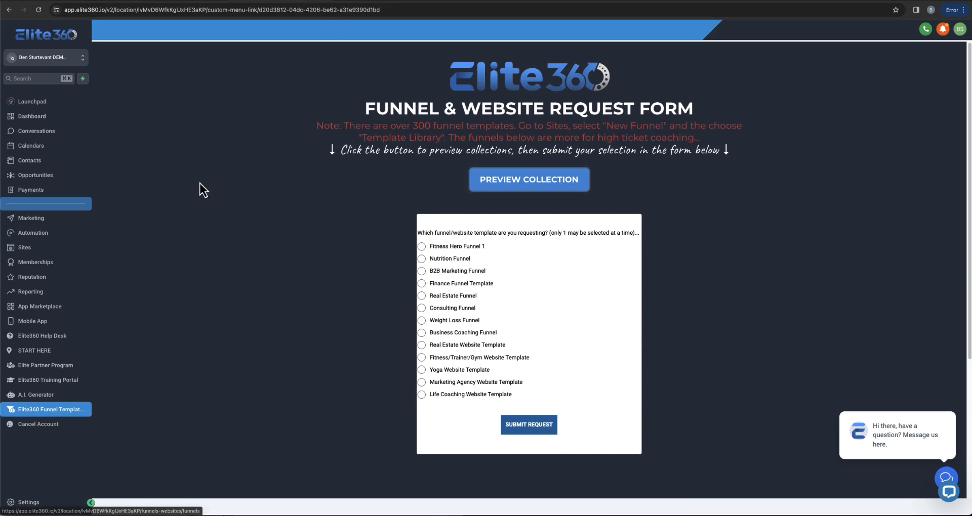
# - Start a new funnel from templates and filter the template library to the Marketing type
pyautogui.click(44, 247)
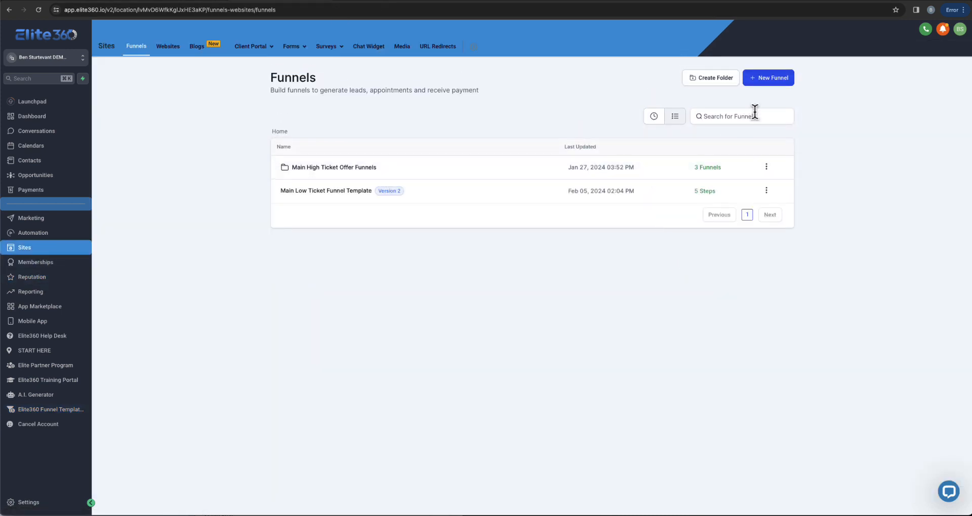
pyautogui.click(773, 82)
pyautogui.click(556, 245)
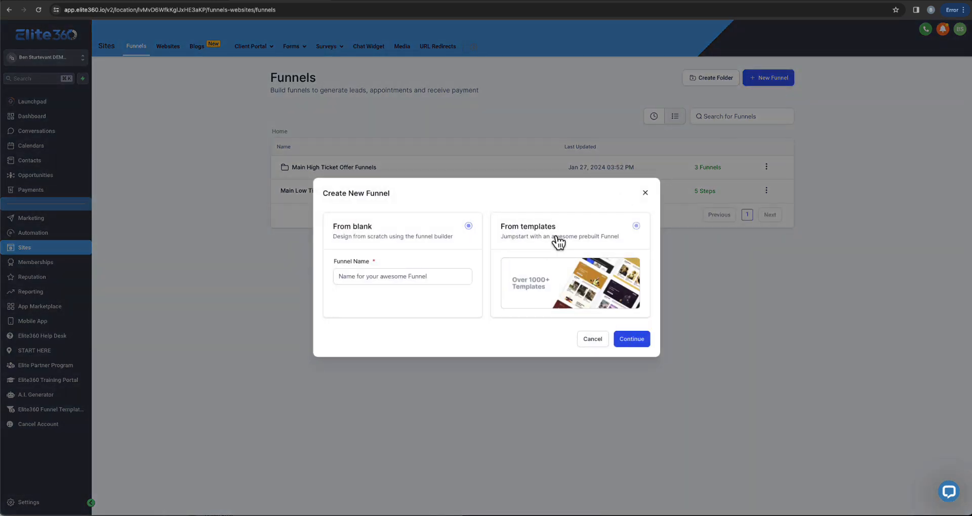
pyautogui.click(631, 339)
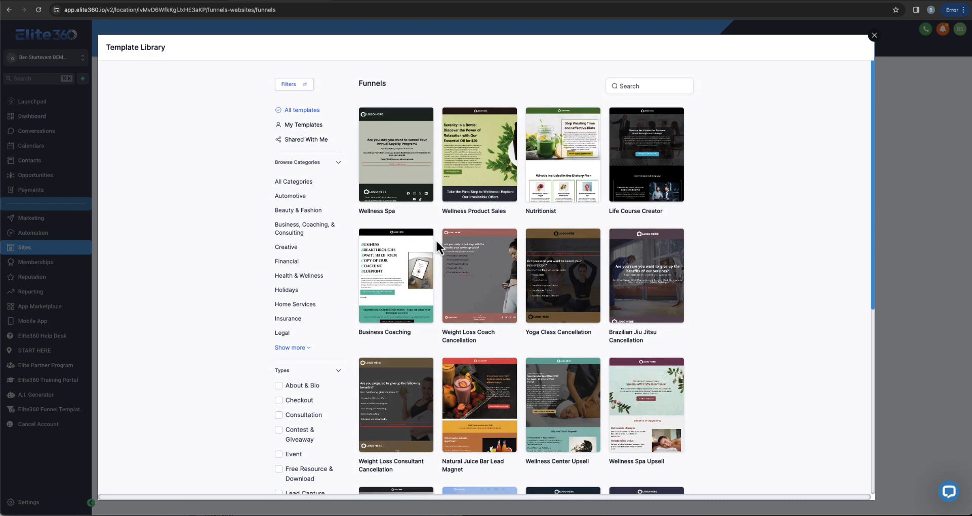
pyautogui.scroll(-4, 436, 241)
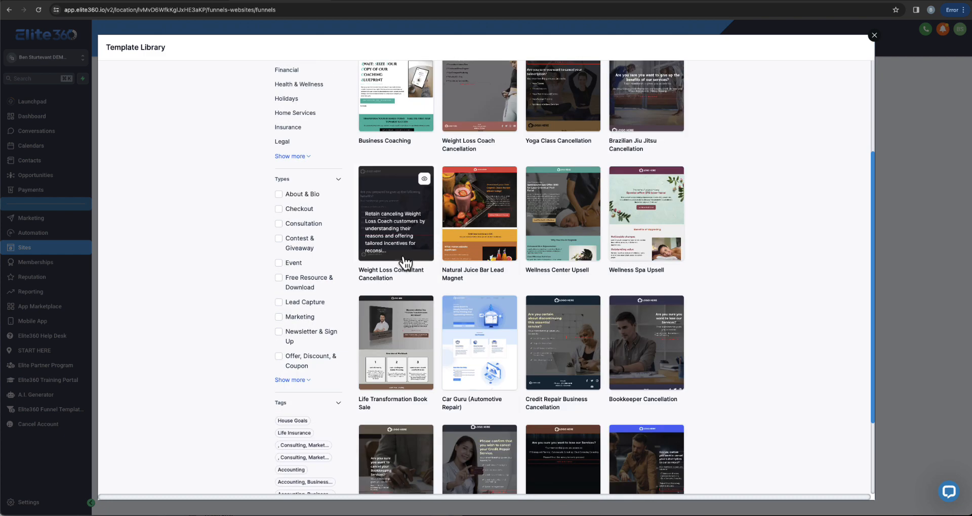
pyautogui.click(303, 318)
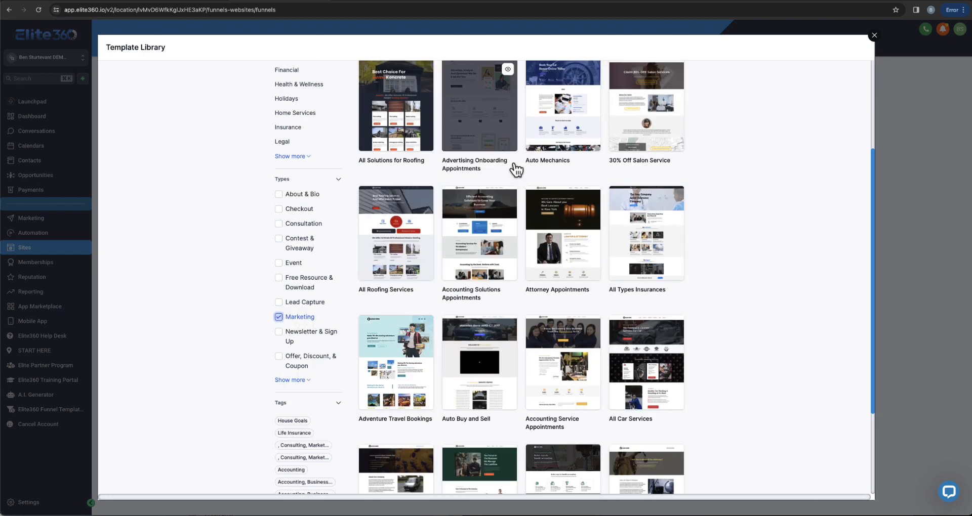
# - Preview the full Advertising Onboarding Appointments template, then close the template library without creating a funnel
pyautogui.click(509, 71)
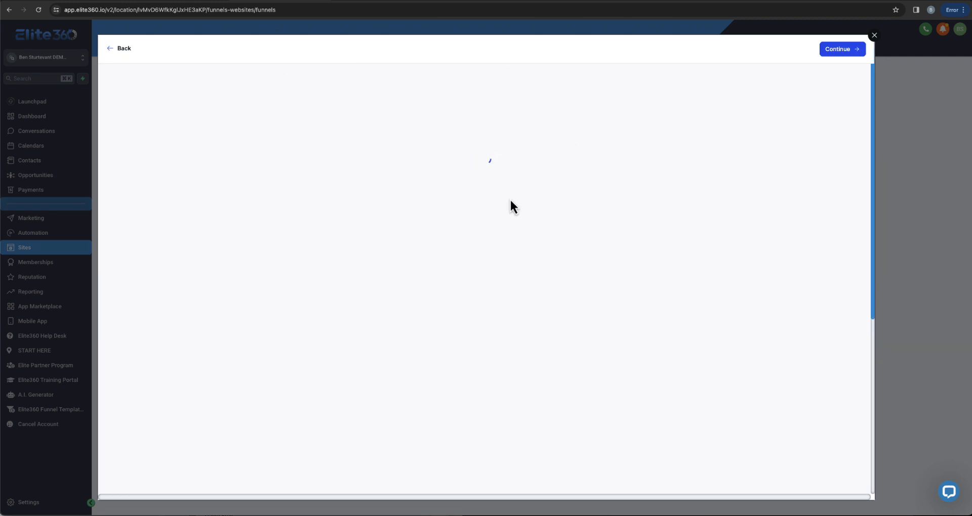
pyautogui.scroll(-5, 509, 201)
pyautogui.scroll(-8, 505, 207)
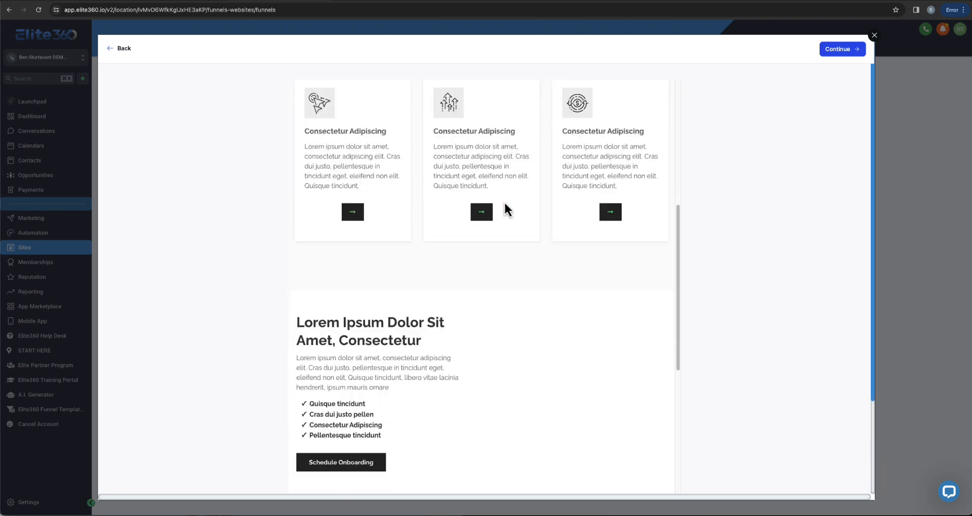
pyautogui.scroll(-1, 504, 207)
pyautogui.scroll(-5, 527, 201)
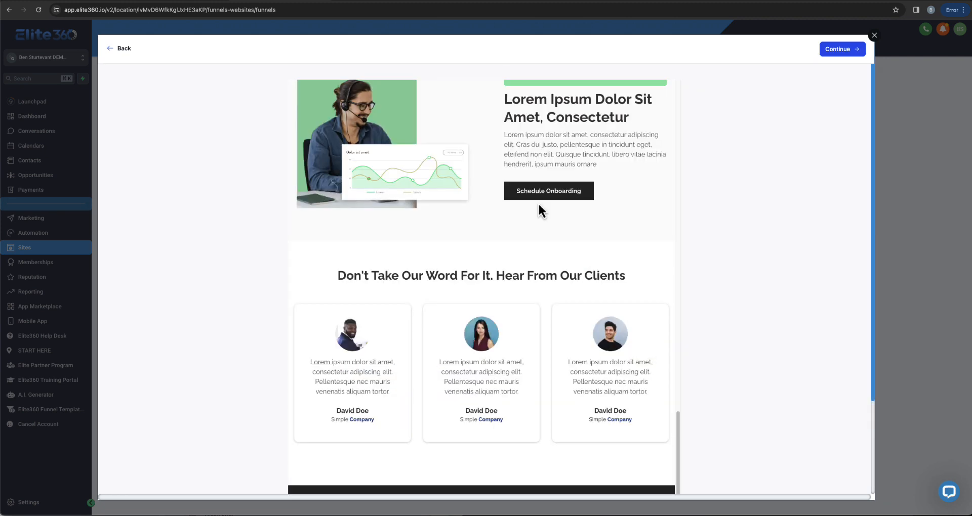
pyautogui.scroll(-3, 656, 198)
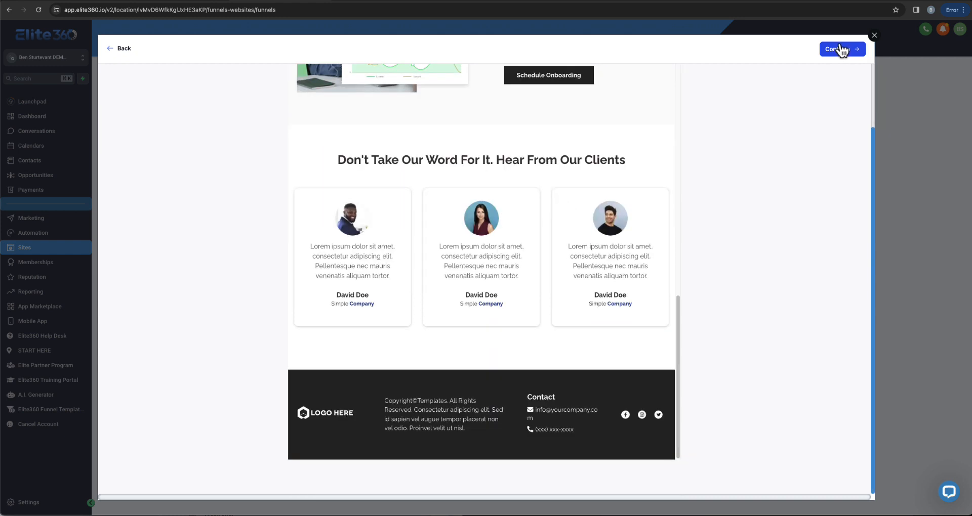
pyautogui.click(875, 36)
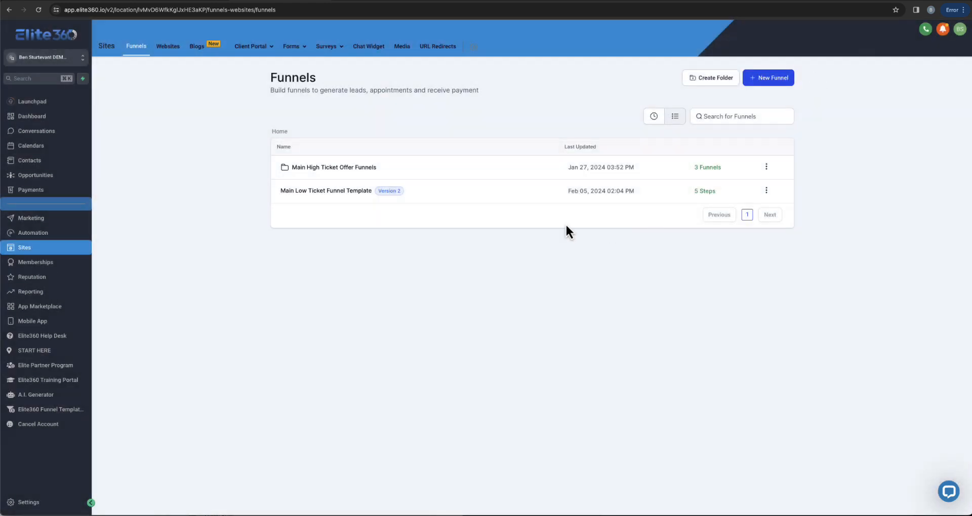
# - Open the Main Offer Funnel in the Main High Ticket Offer Funnels folder and review its steps from Optin through Calendar Booking Page
pyautogui.click(333, 171)
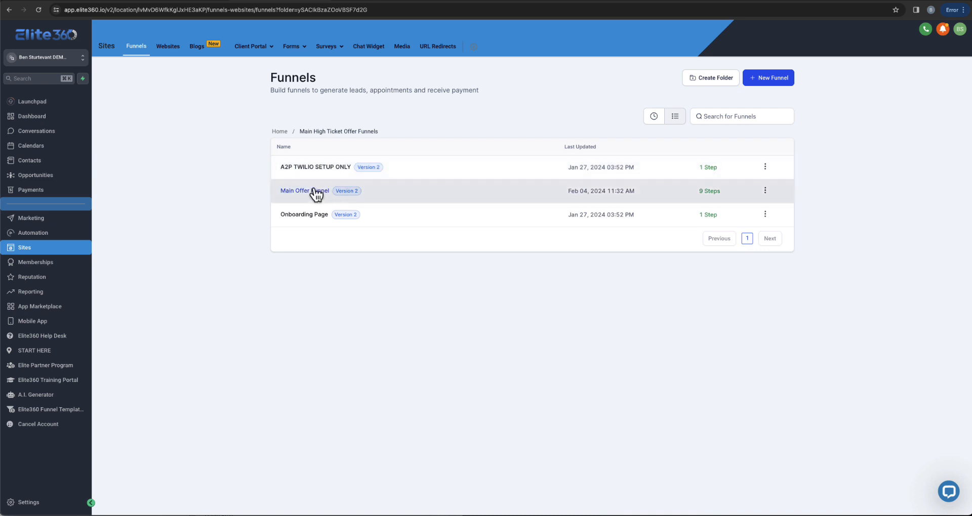
pyautogui.click(314, 191)
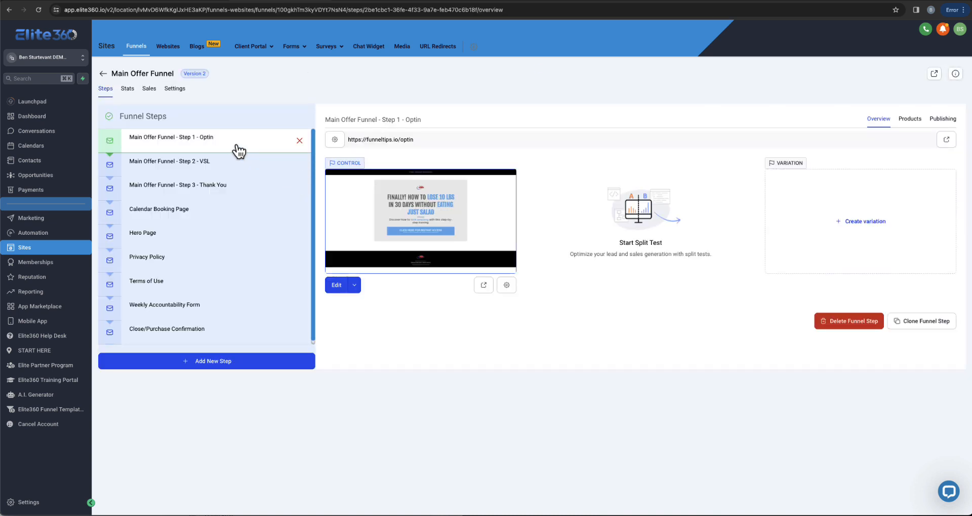
pyautogui.click(232, 168)
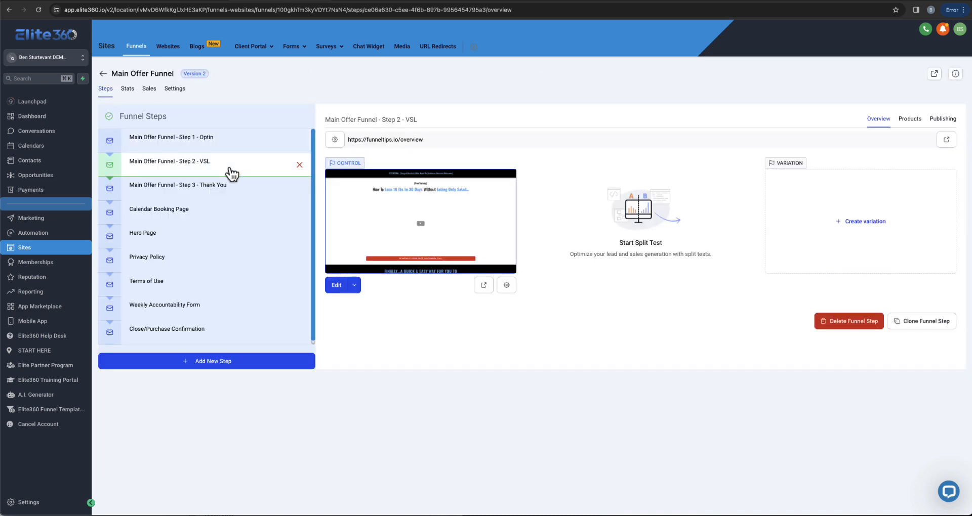
pyautogui.click(251, 191)
pyautogui.click(253, 215)
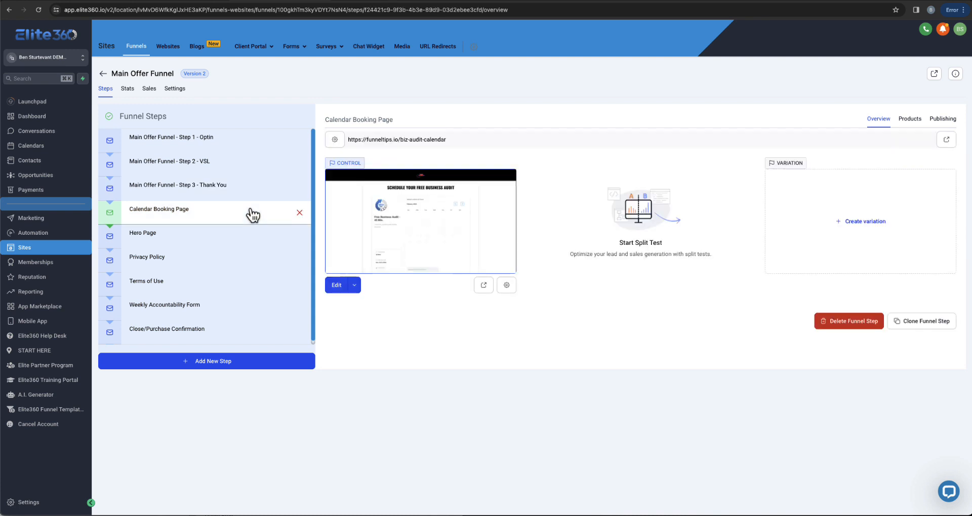
# - Review the Main Offer Funnel's Hero Page, Privacy Policy, Terms of Use, Weekly Accountability Form and Close/Purchase Confirmation steps
pyautogui.click(227, 235)
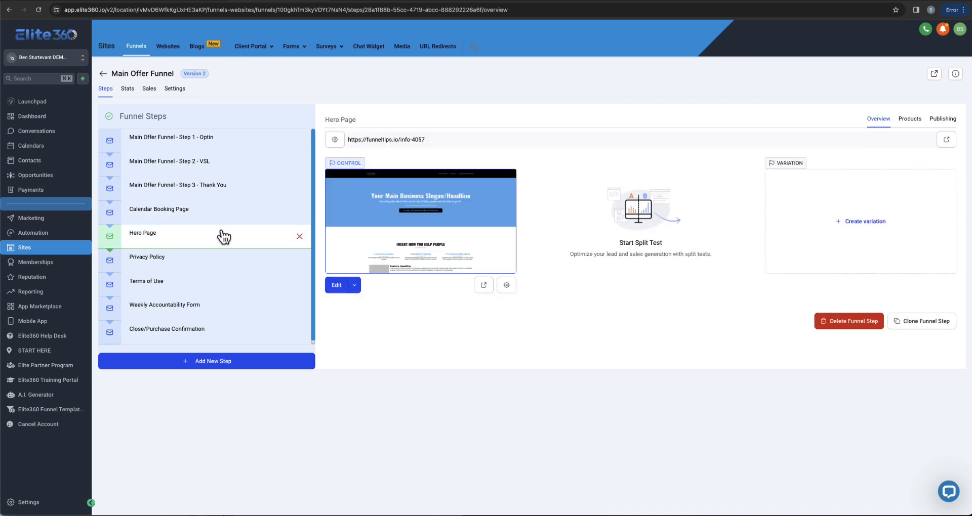
pyautogui.click(225, 263)
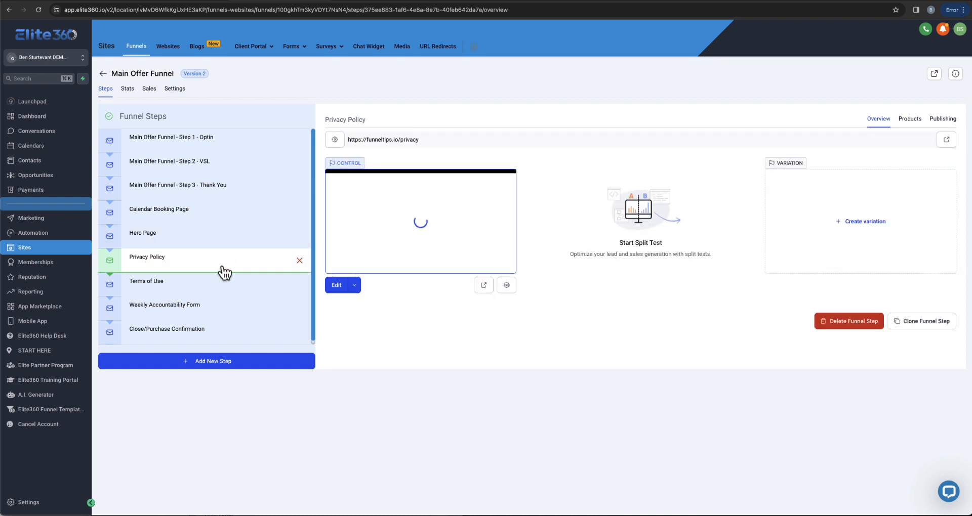
pyautogui.click(223, 287)
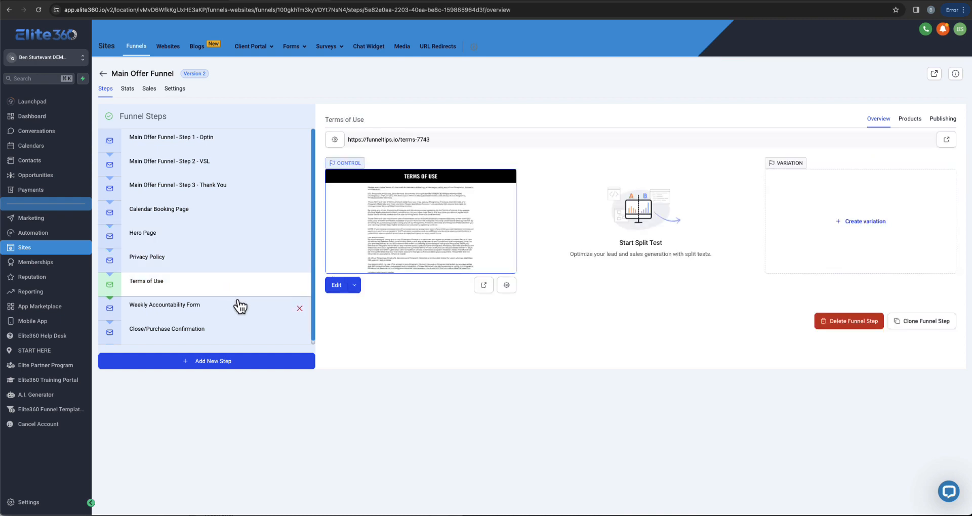
pyautogui.click(240, 306)
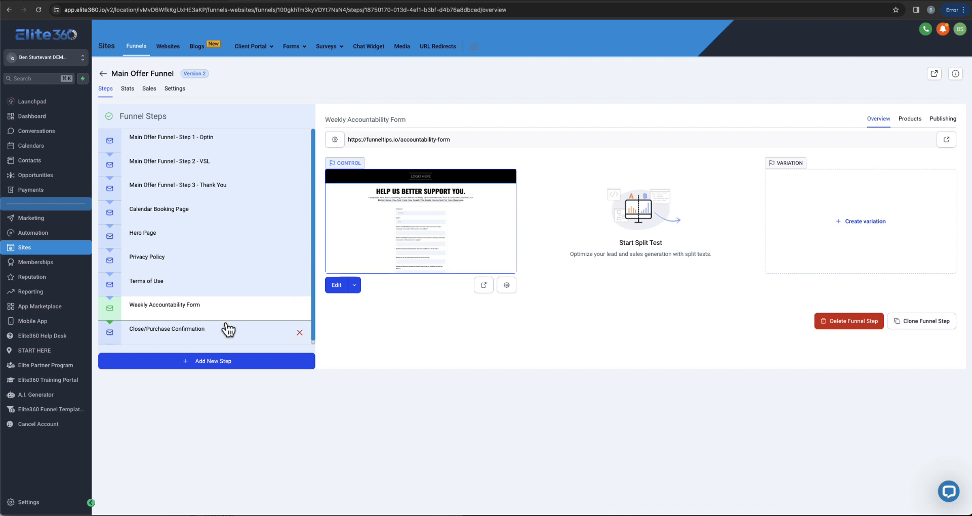
pyautogui.click(236, 327)
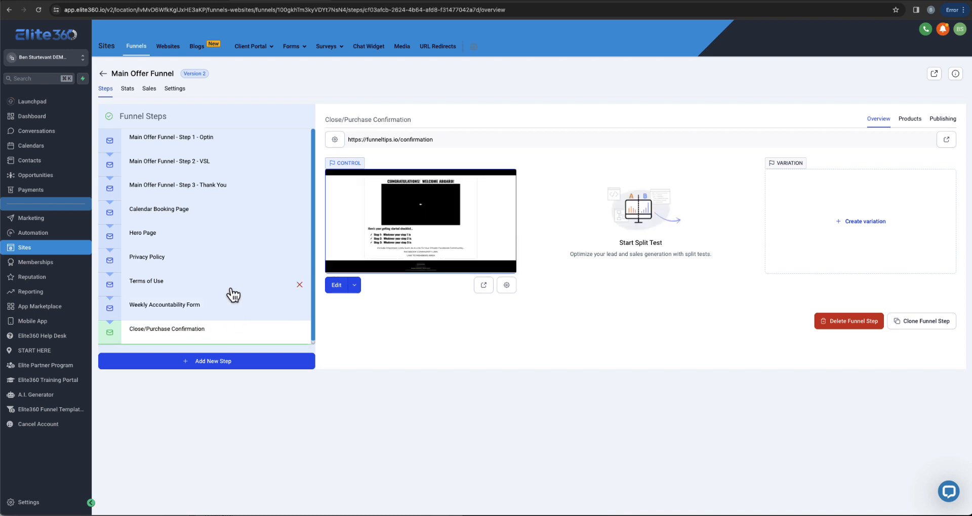
# - Leave the Main Offer Funnel, return to the top-level funnel list and open the Main Low Ticket Funnel Template
pyautogui.click(104, 74)
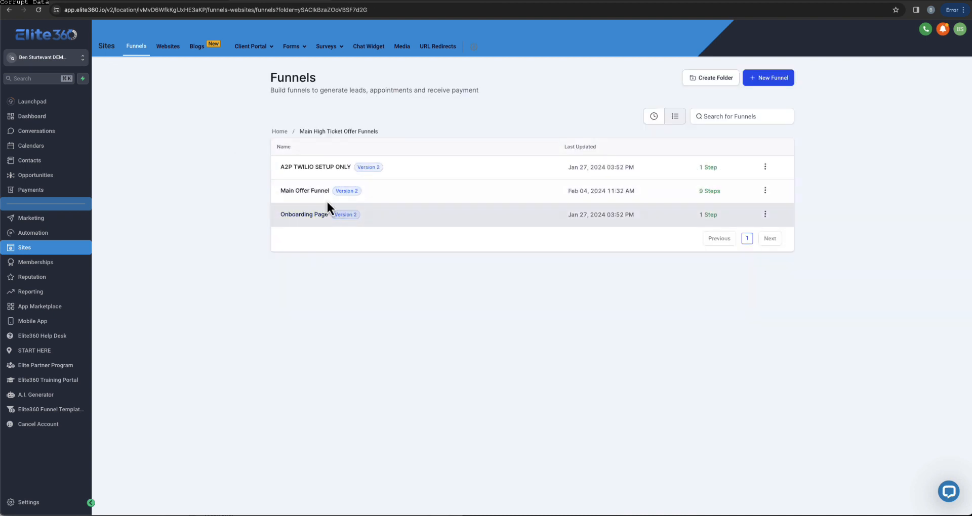
pyautogui.click(285, 132)
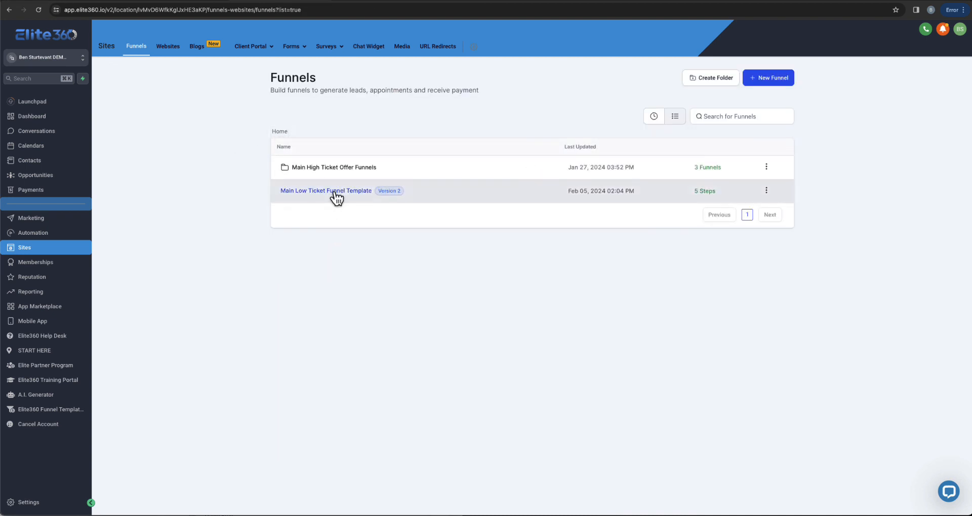
pyautogui.click(336, 197)
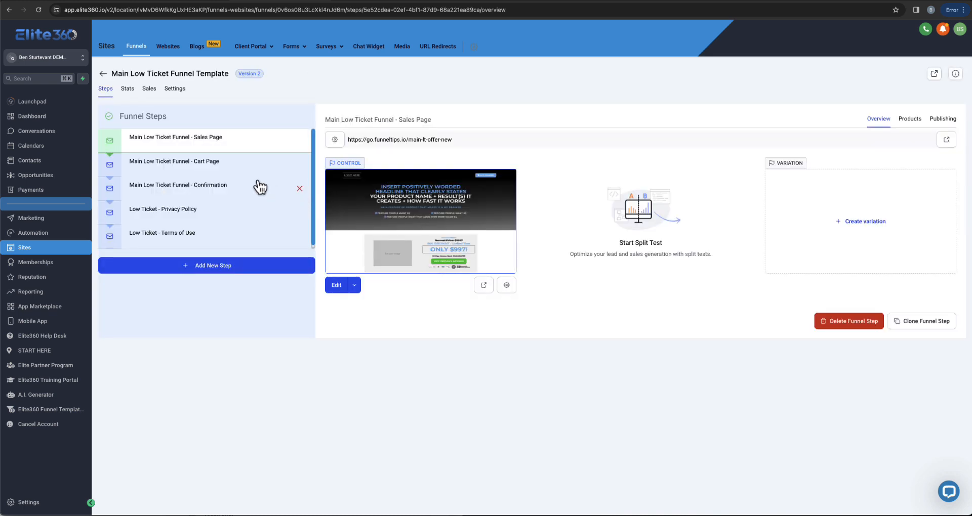
# - View the low ticket funnel's live sales page, look through its sections, and return to the funnel steps
pyautogui.click(946, 139)
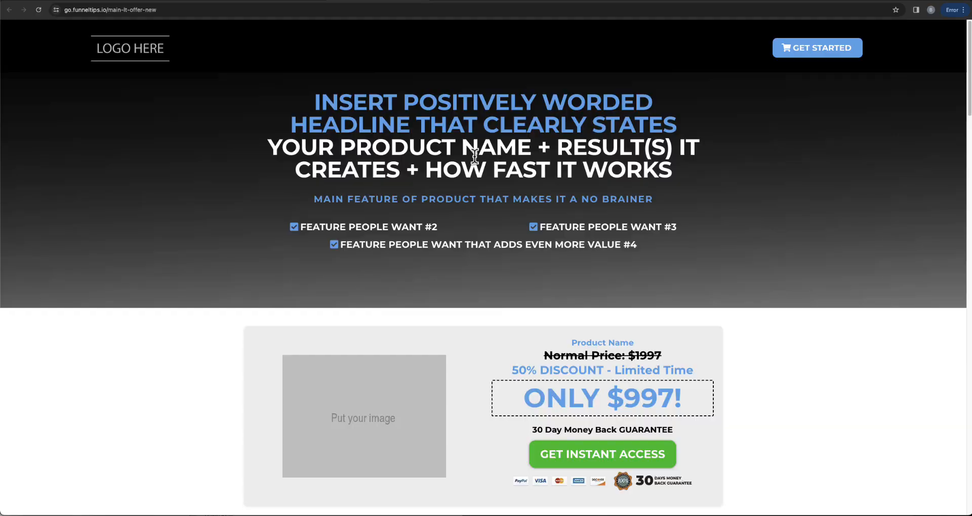
pyautogui.scroll(-4, 444, 169)
pyautogui.scroll(-15, 446, 167)
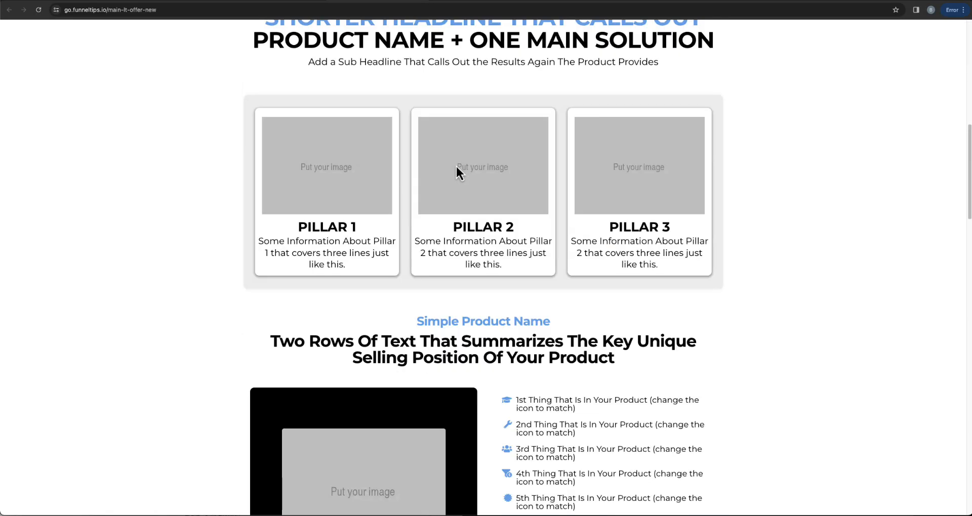
pyautogui.scroll(-15, 463, 167)
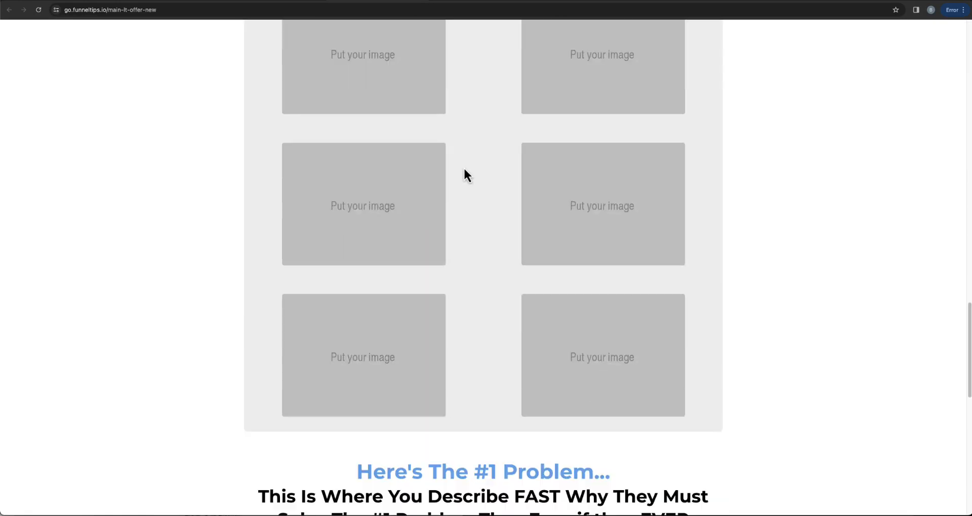
pyautogui.scroll(20, 486, 163)
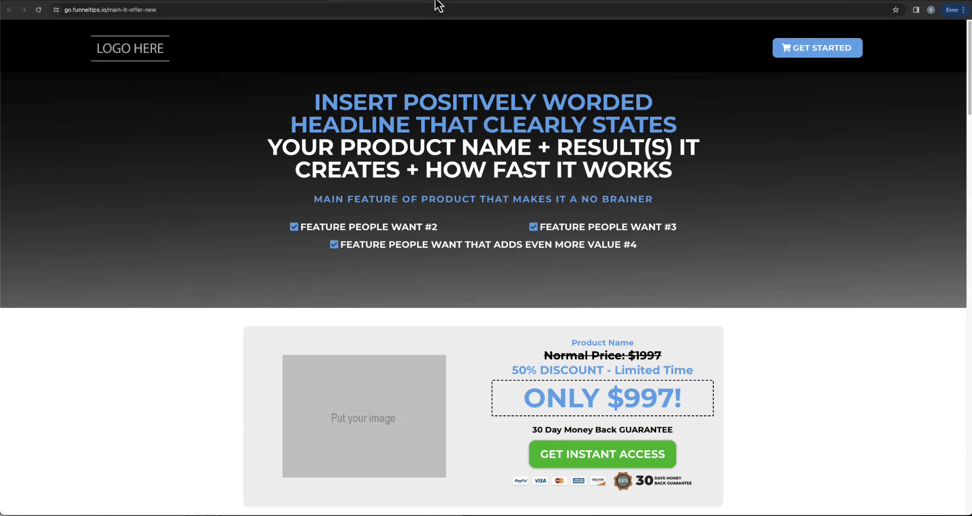
pyautogui.click(321, 1)
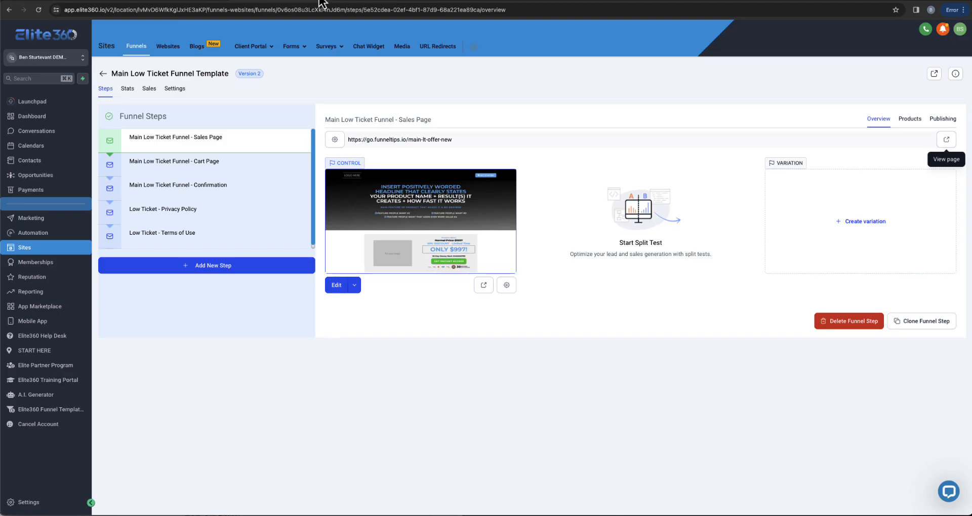
# - Review the low ticket funnel's Sales Page, Cart Page and Confirmation steps
pyautogui.click(225, 145)
pyautogui.click(226, 165)
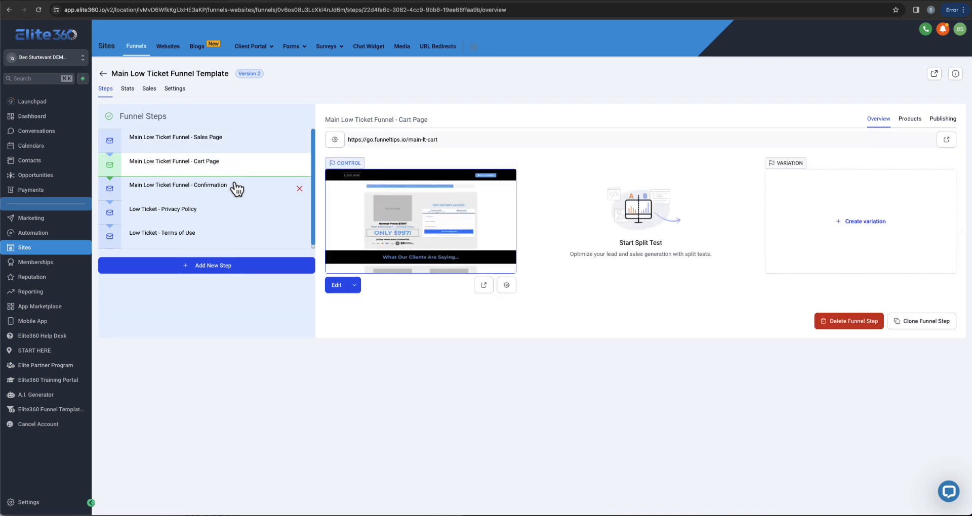
pyautogui.click(235, 187)
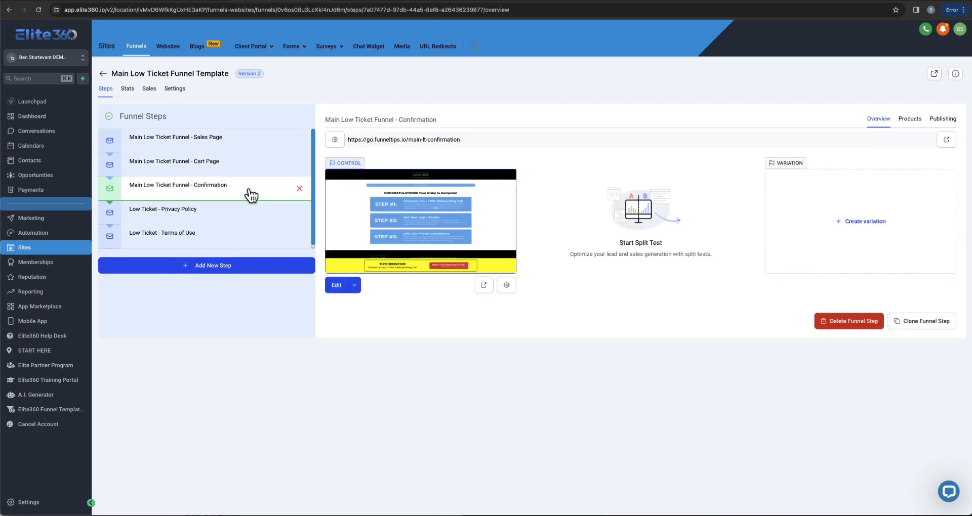
# - Review the Lead Generation Workflow in the Lead Generation automation folder, then return to the top-level workflow list
pyautogui.click(72, 234)
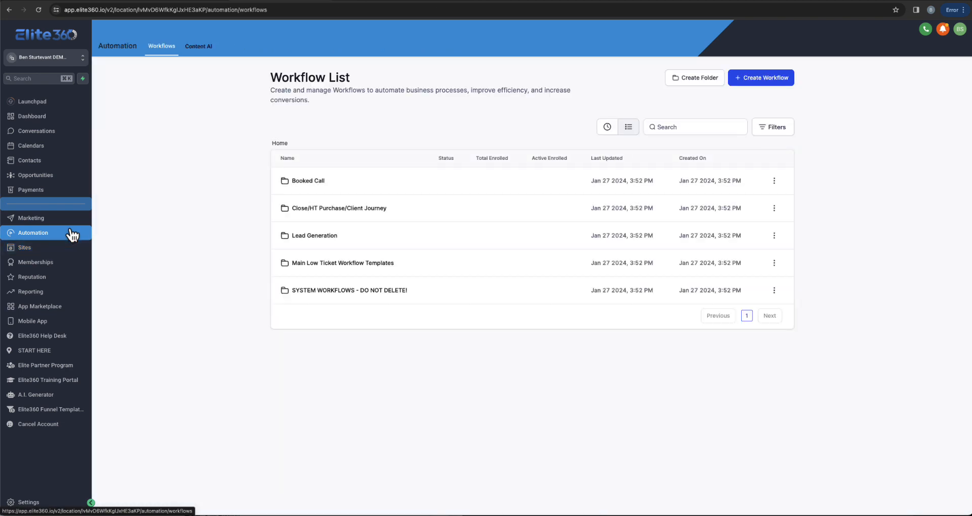
pyautogui.click(342, 238)
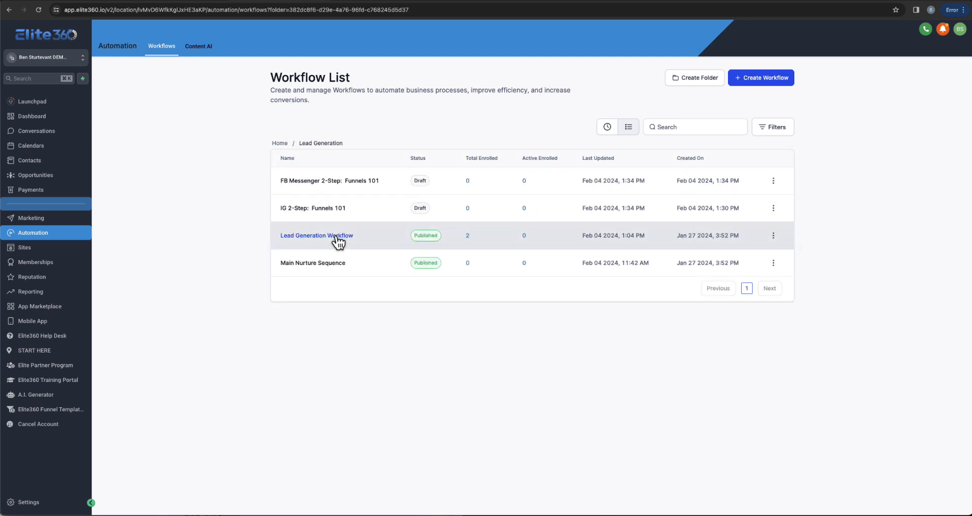
pyautogui.click(336, 237)
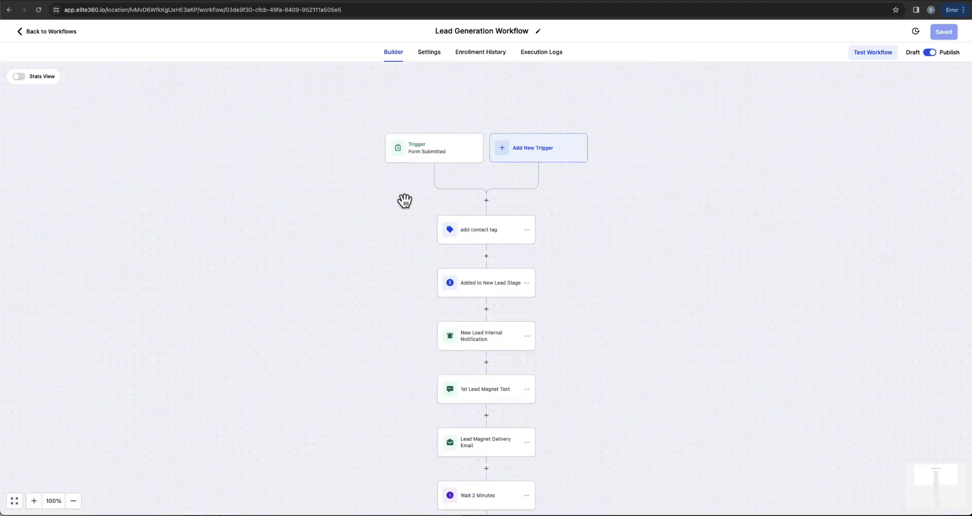
pyautogui.scroll(-8, 485, 195)
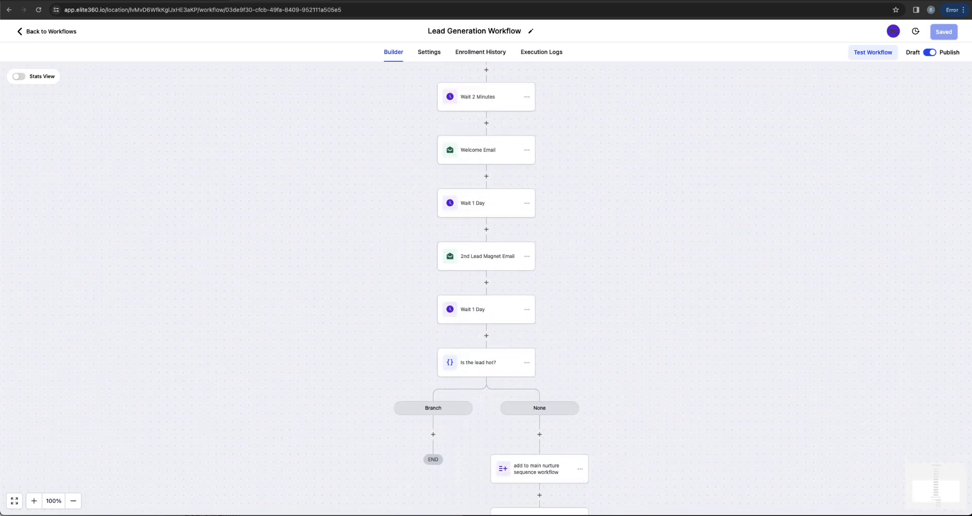
pyautogui.click(67, 33)
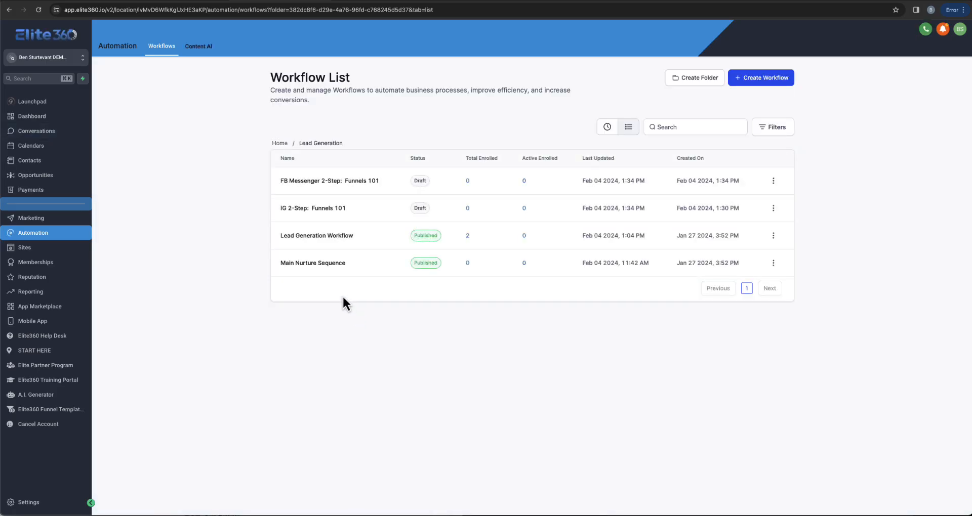
pyautogui.click(280, 143)
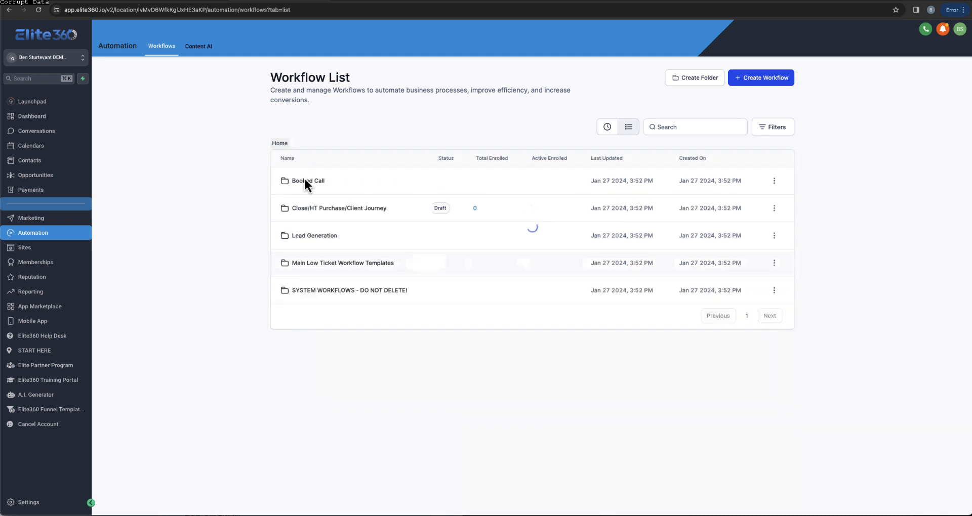
# - Review the New Lead/Abandon Cart workflow in the Main Low Ticket Workflow Templates folder and go back to that folder
pyautogui.click(368, 265)
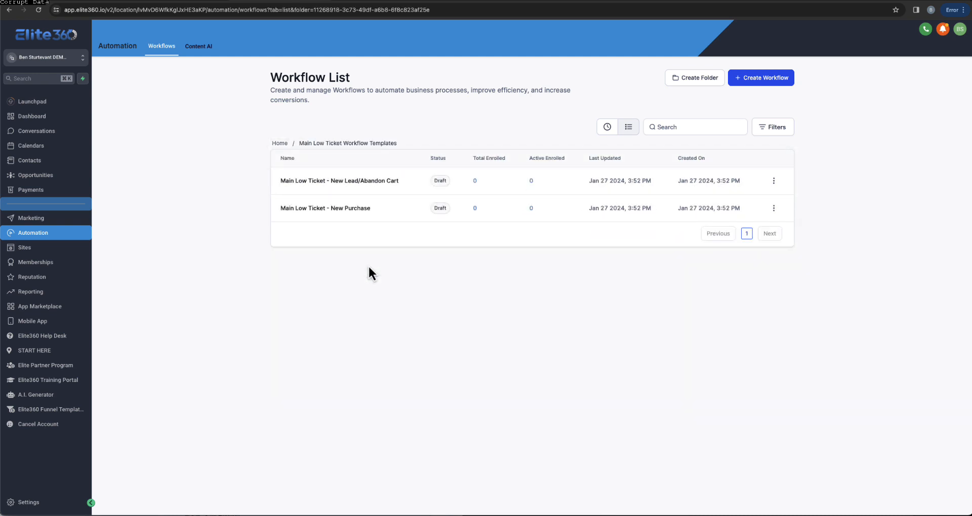
pyautogui.click(373, 183)
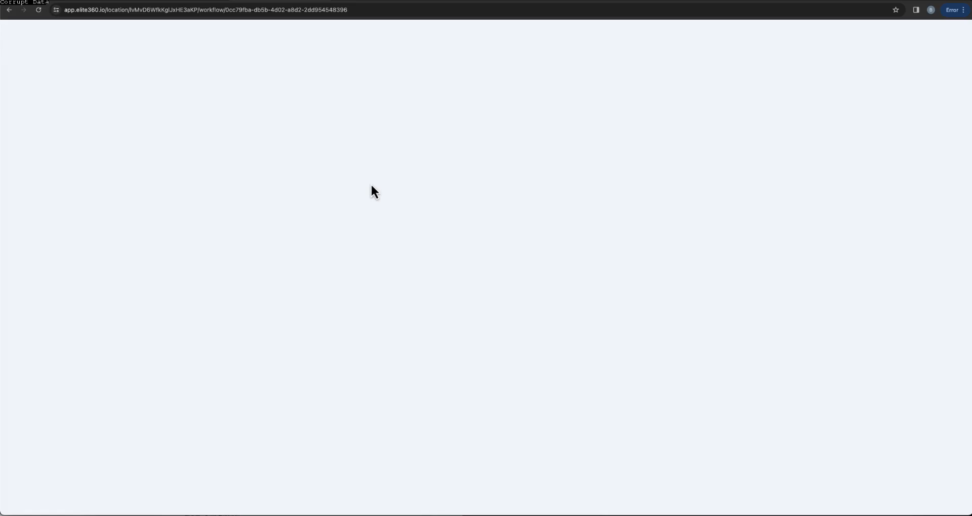
pyautogui.scroll(-12, 416, 238)
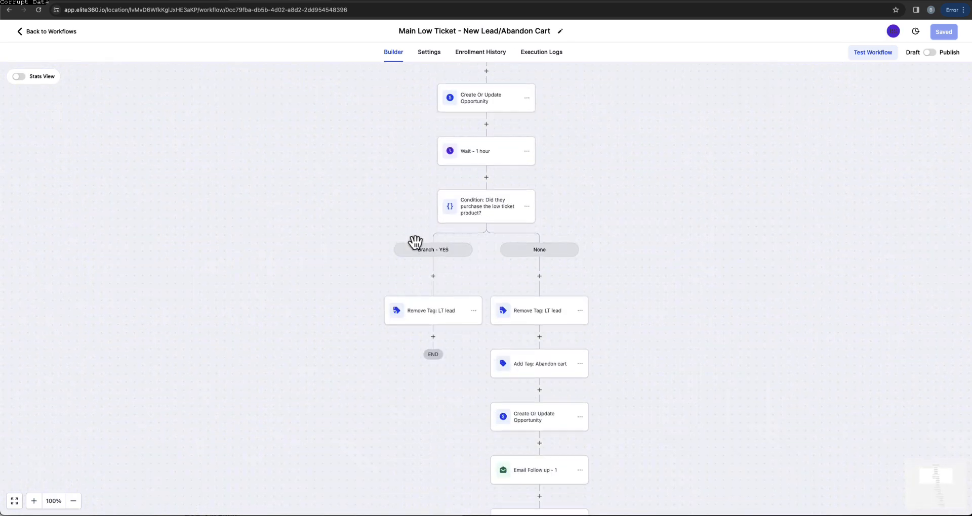
pyautogui.scroll(-7, 416, 244)
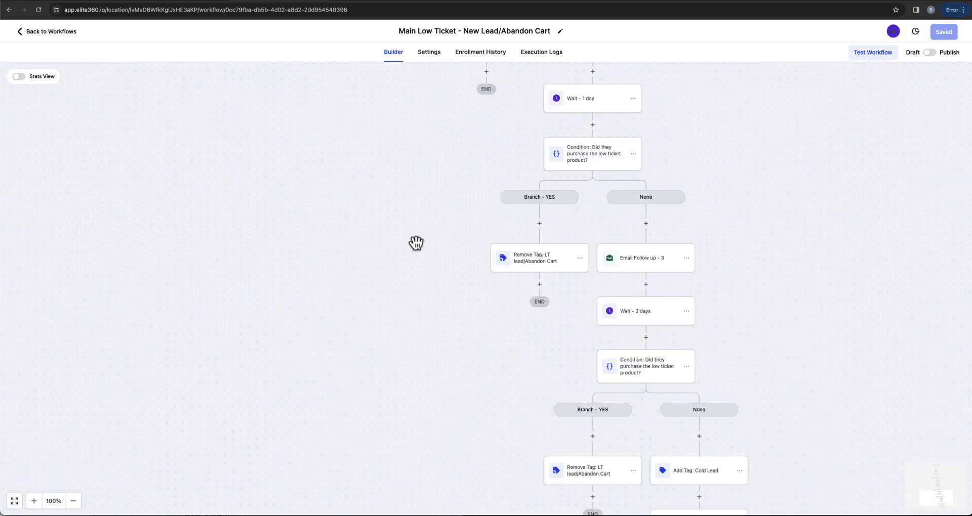
pyautogui.press('super+Left')
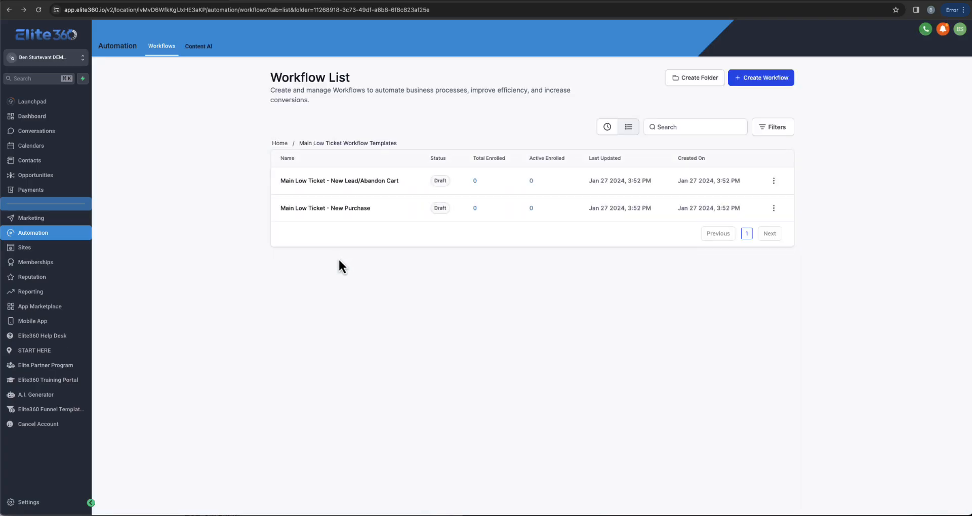
# - Review the Main Low Ticket - New Purchase workflow and return to the top-level workflow list
pyautogui.click(342, 213)
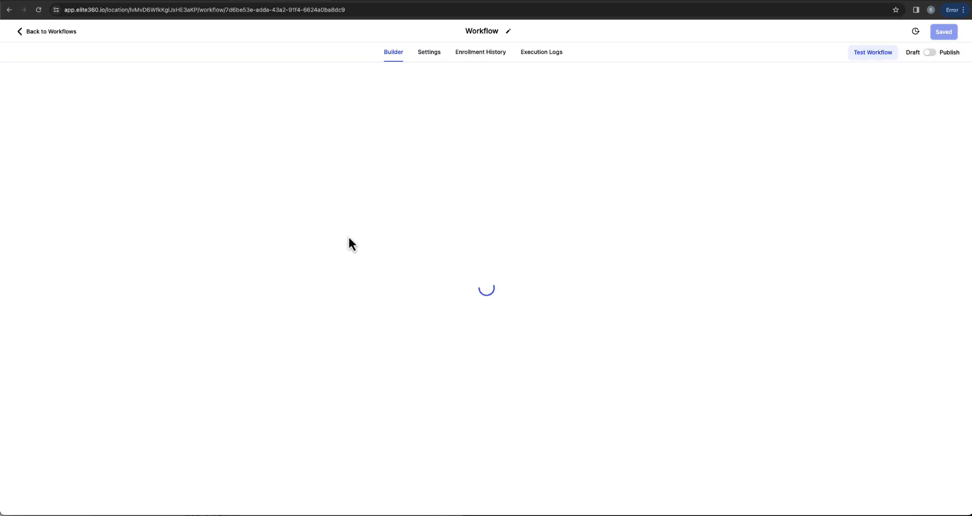
pyautogui.scroll(-2, 369, 247)
pyautogui.scroll(-2, 374, 250)
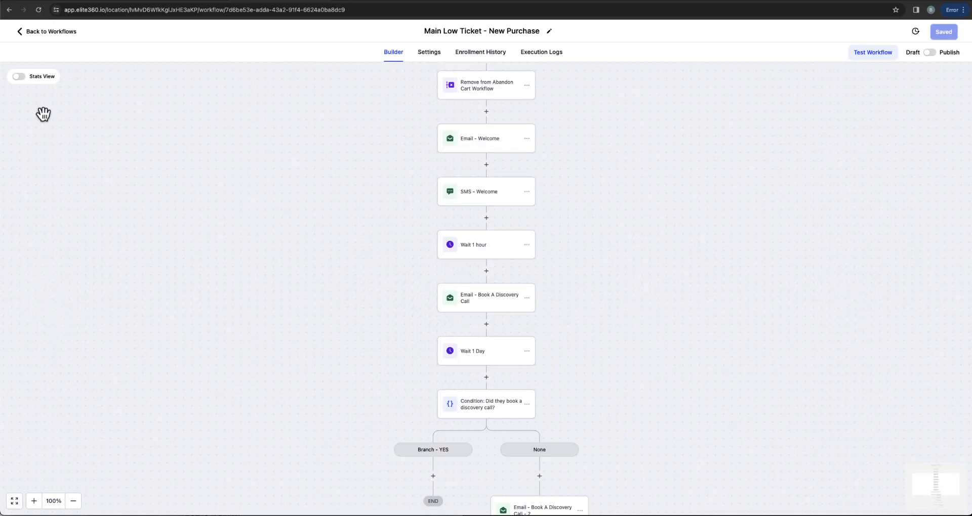
pyautogui.click(34, 32)
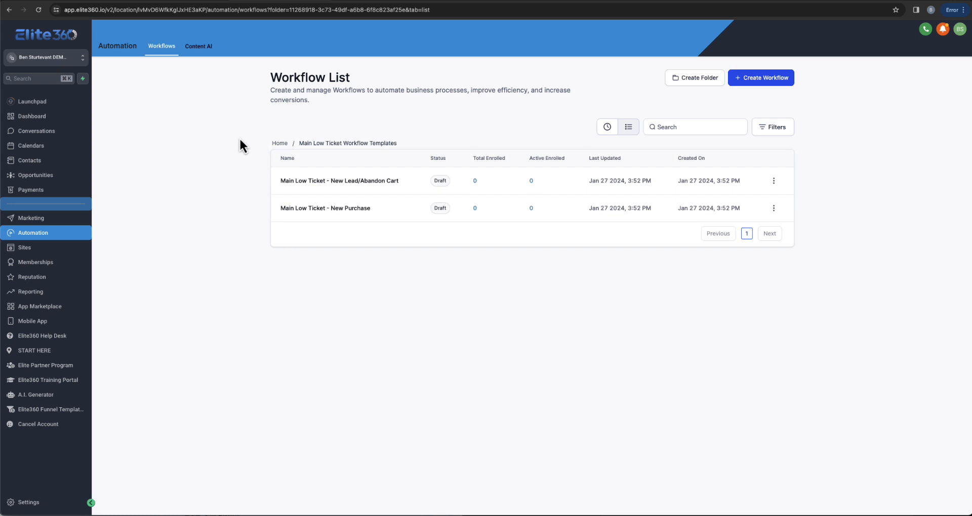
pyautogui.click(284, 146)
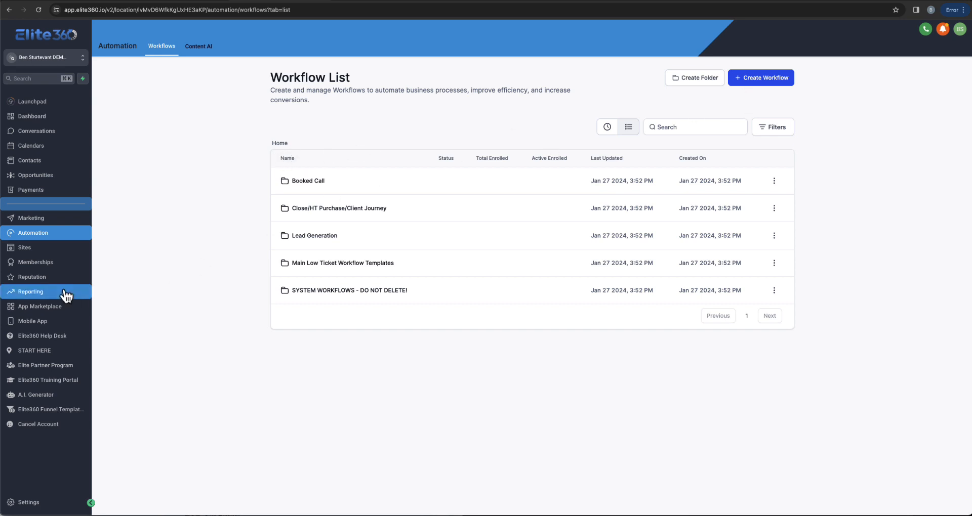
# - Open the Step 2 - VSL page of the Main Offer Funnel, from the high ticket funnels folder, in the page editor
pyautogui.click(60, 249)
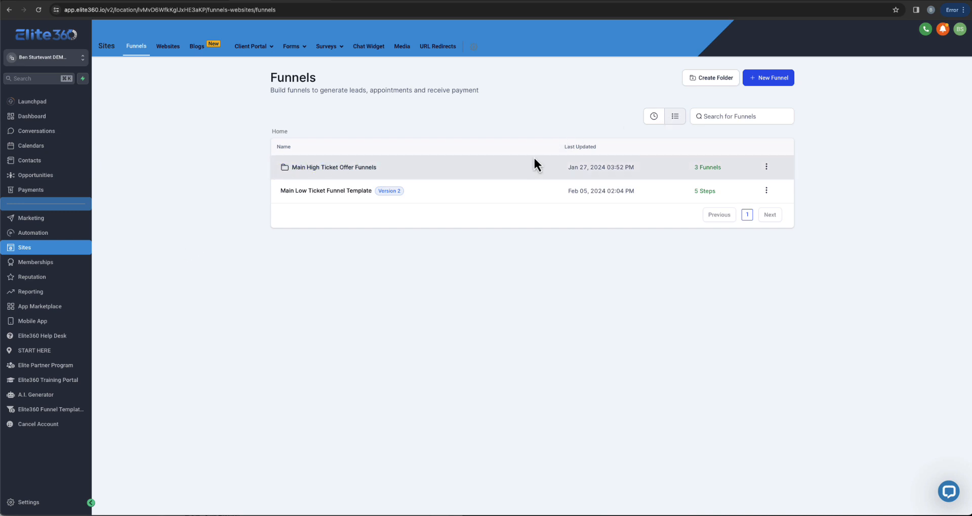
pyautogui.click(363, 169)
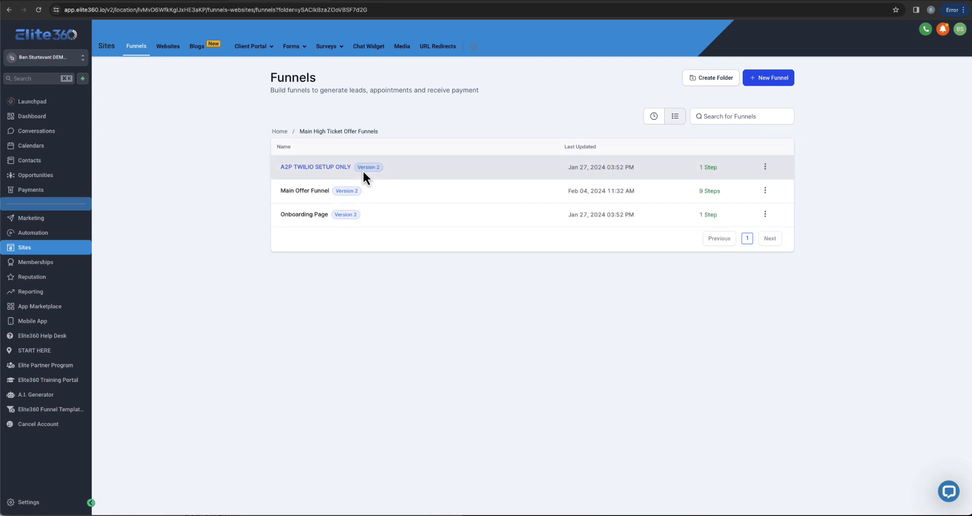
pyautogui.click(345, 192)
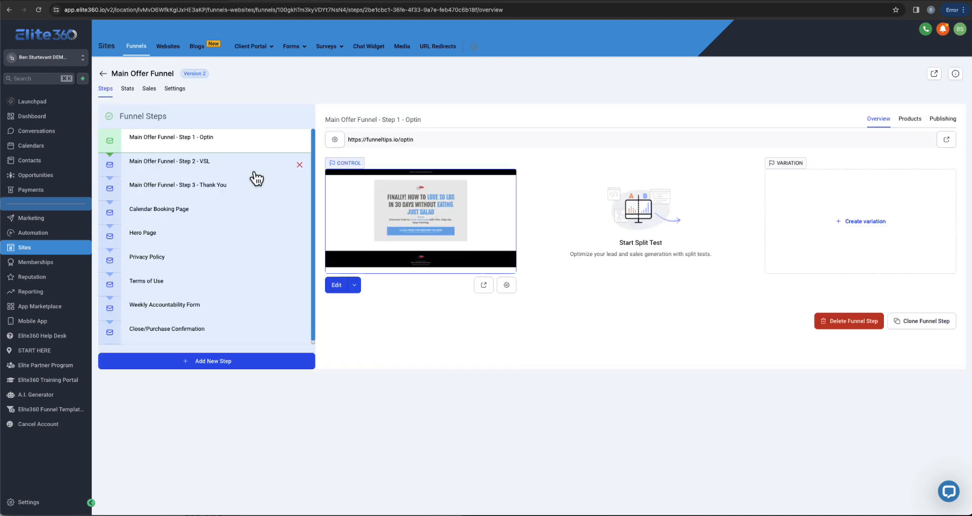
pyautogui.click(248, 177)
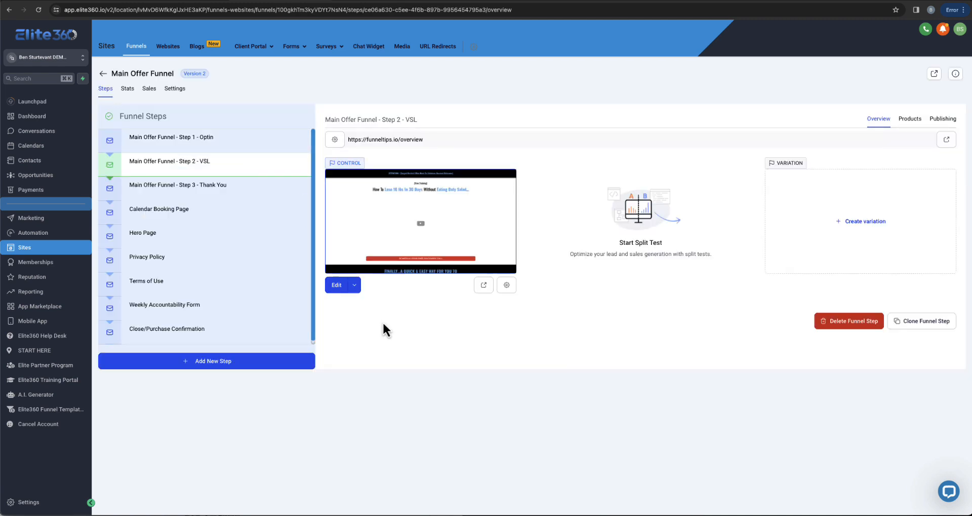
pyautogui.click(357, 290)
pyautogui.click(373, 266)
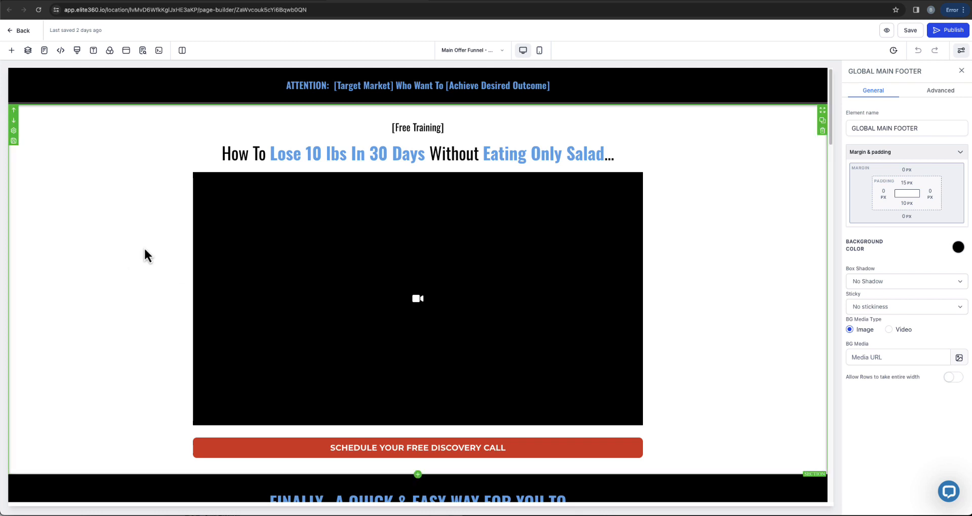
# - Look through the VSL page's video, call-to-action and value stack sections, ending back at the page header
pyautogui.scroll(-5, 145, 247)
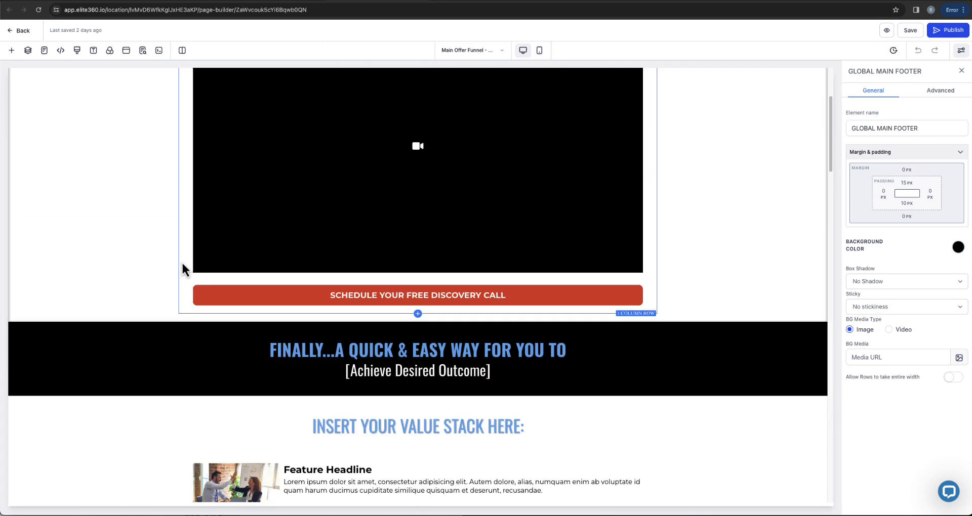
pyautogui.scroll(-4, 350, 269)
pyautogui.scroll(10, 350, 278)
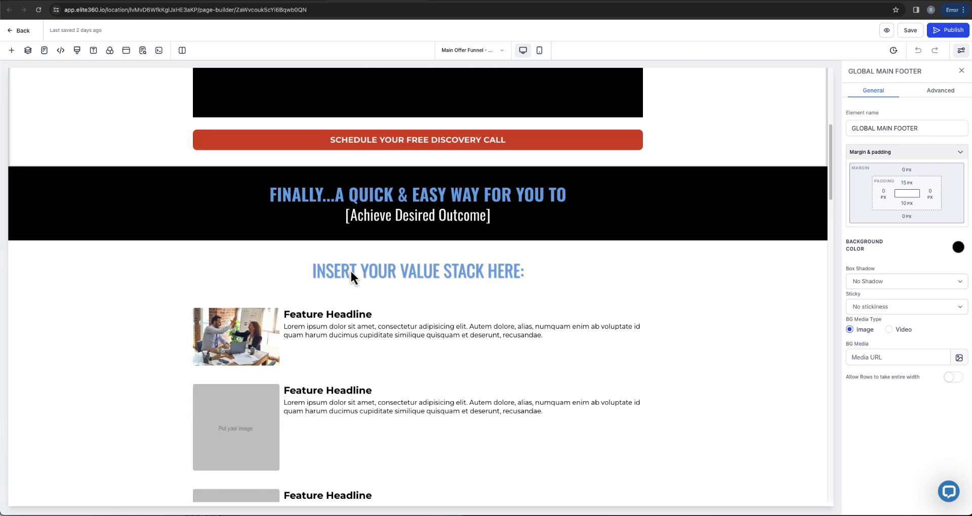
pyautogui.scroll(-2, 351, 273)
pyautogui.scroll(10, 349, 270)
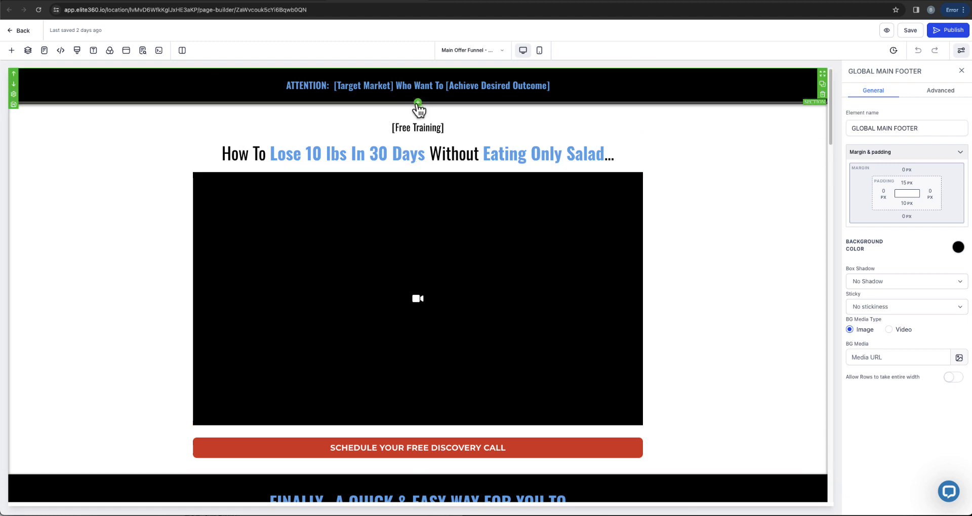
# - Browse the sections, rows, elements and global sections that can be added below the VSL page's header section
pyautogui.click(419, 103)
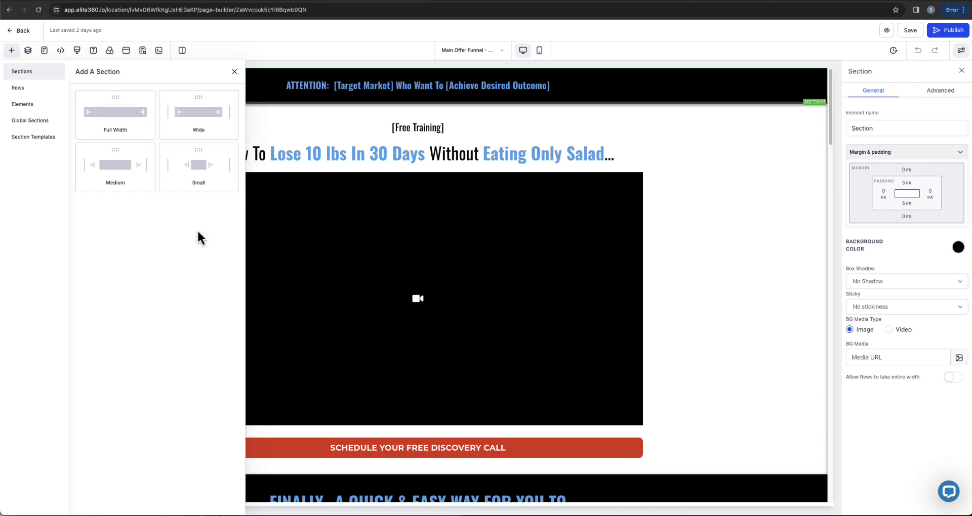
pyautogui.click(49, 89)
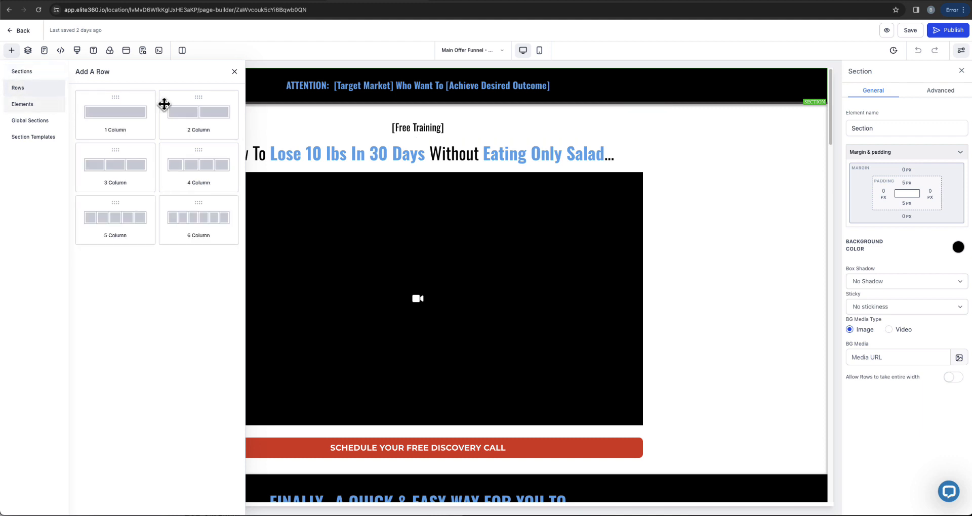
pyautogui.click(44, 106)
pyautogui.scroll(-10, 174, 219)
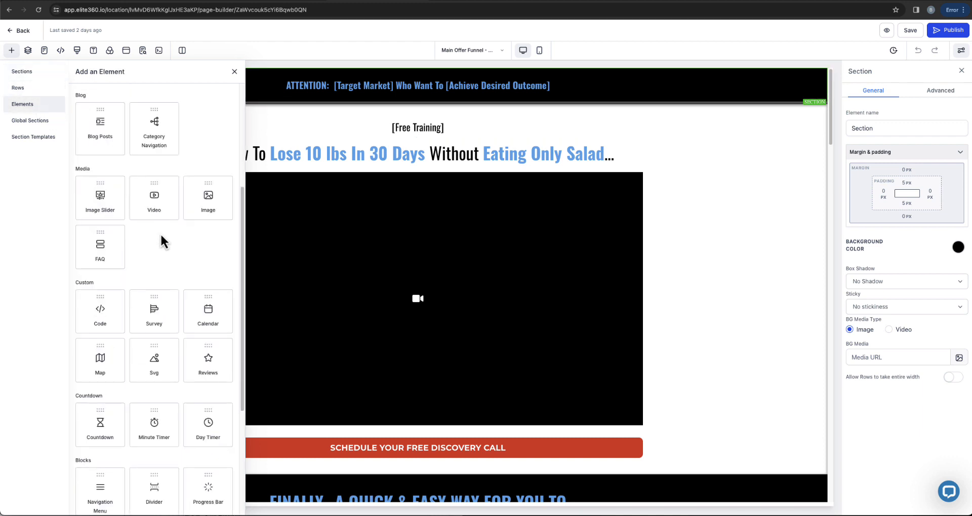
pyautogui.click(49, 122)
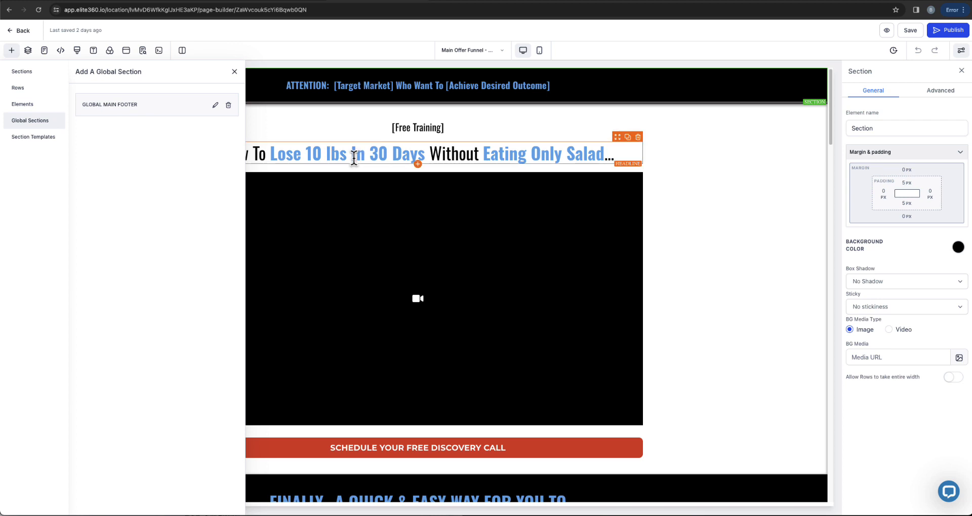
# - Select the image in the VSL page's footer and open the media library to replace it
pyautogui.scroll(-15, 669, 194)
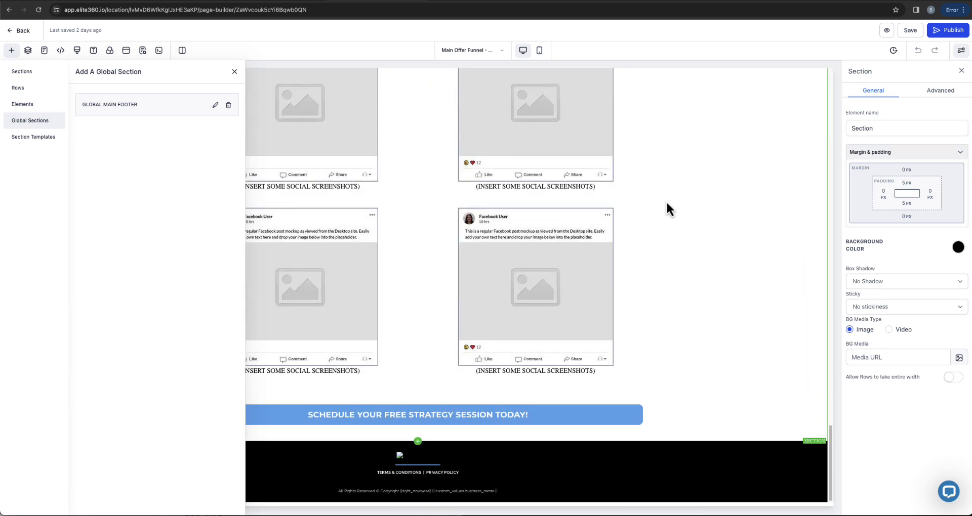
pyautogui.click(388, 469)
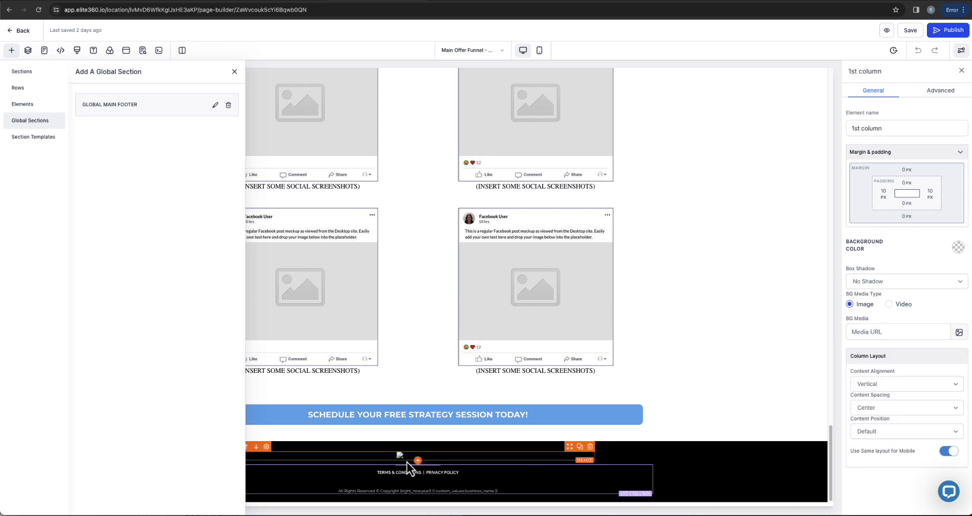
pyautogui.click(405, 460)
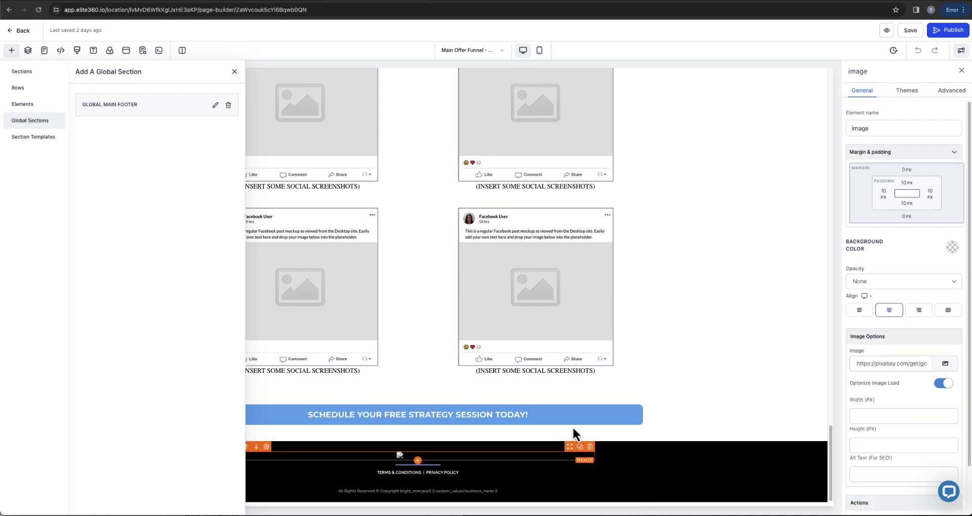
pyautogui.click(945, 363)
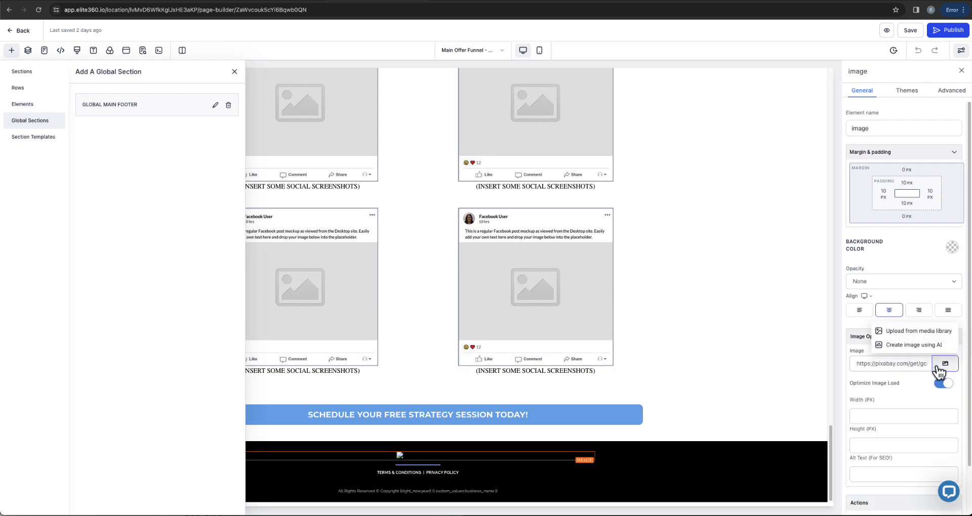
pyautogui.click(930, 332)
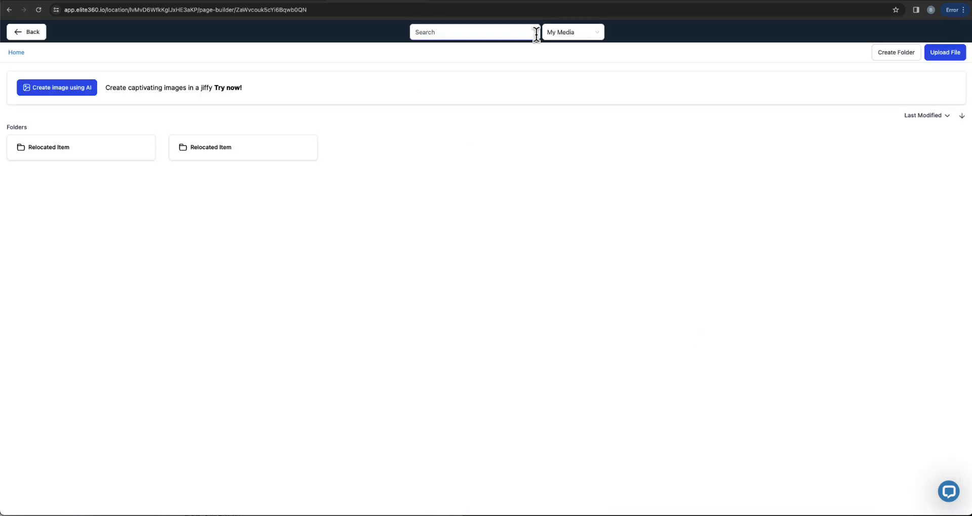
# - Search Unsplash for "logo" and browse the images
pyautogui.click(560, 34)
pyautogui.click(577, 93)
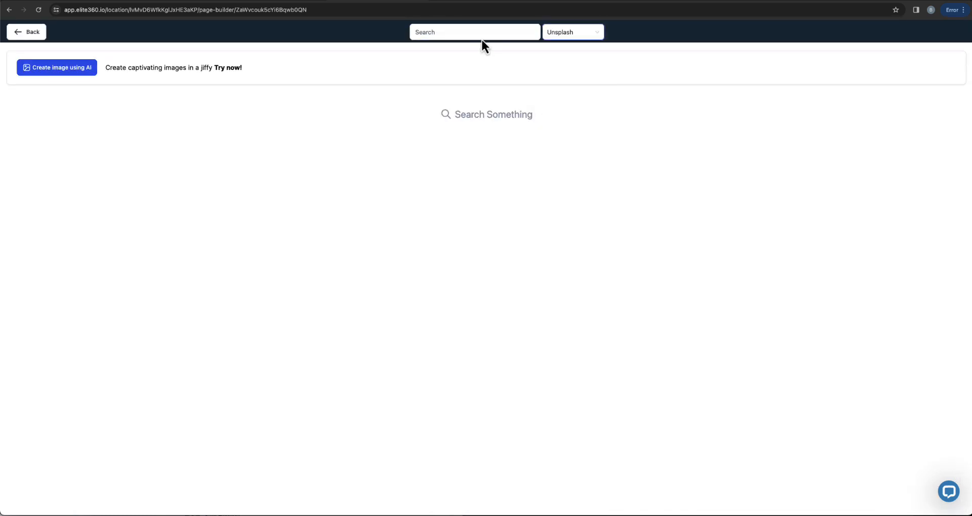
pyautogui.click(482, 34)
pyautogui.press('Return')
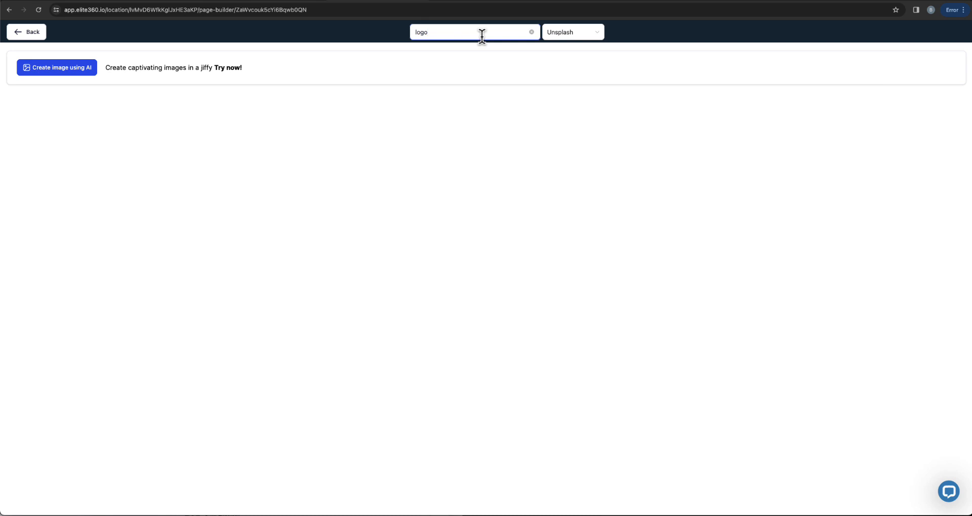
pyautogui.scroll(-4, 411, 259)
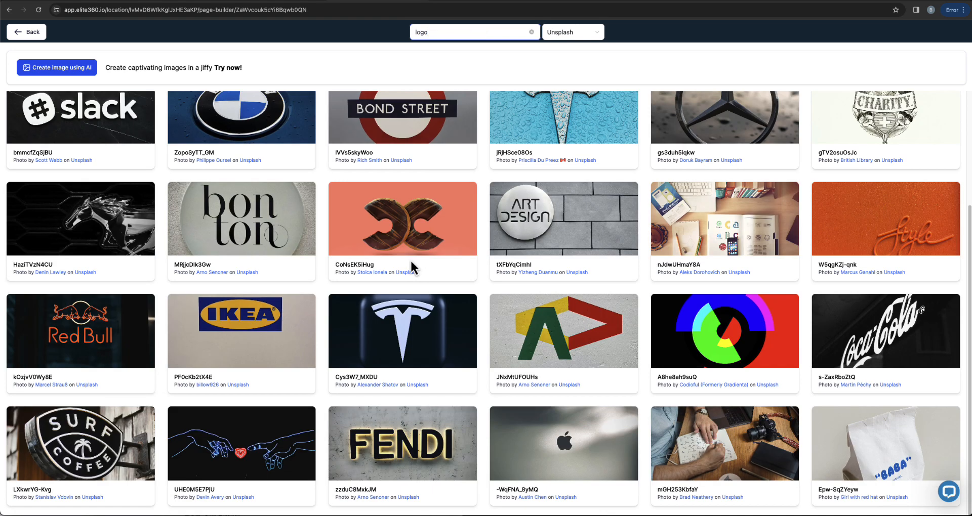
# - Switch the logo image search from Unsplash to Pixabay and use flame-1964066_150.png as the footer image
pyautogui.scroll(4, 410, 260)
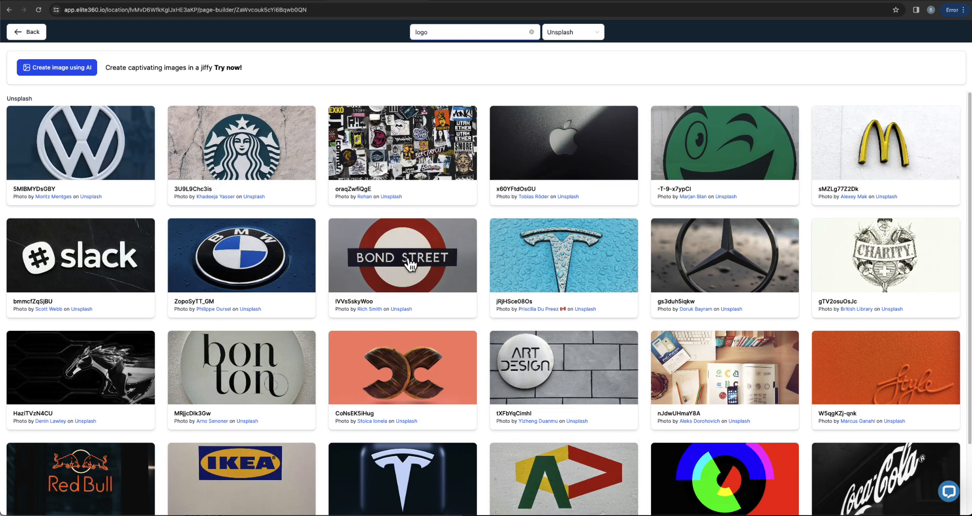
pyautogui.click(557, 35)
pyautogui.click(573, 107)
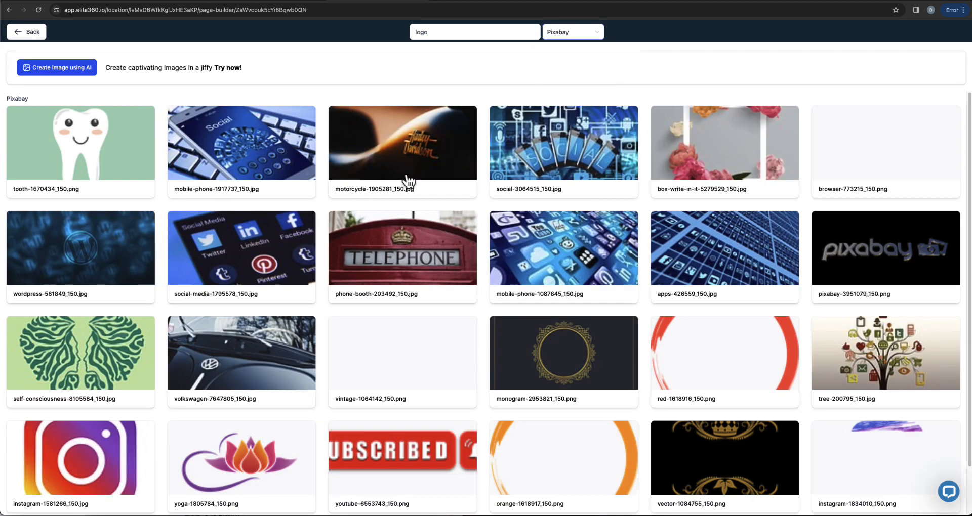
pyautogui.scroll(-2, 410, 234)
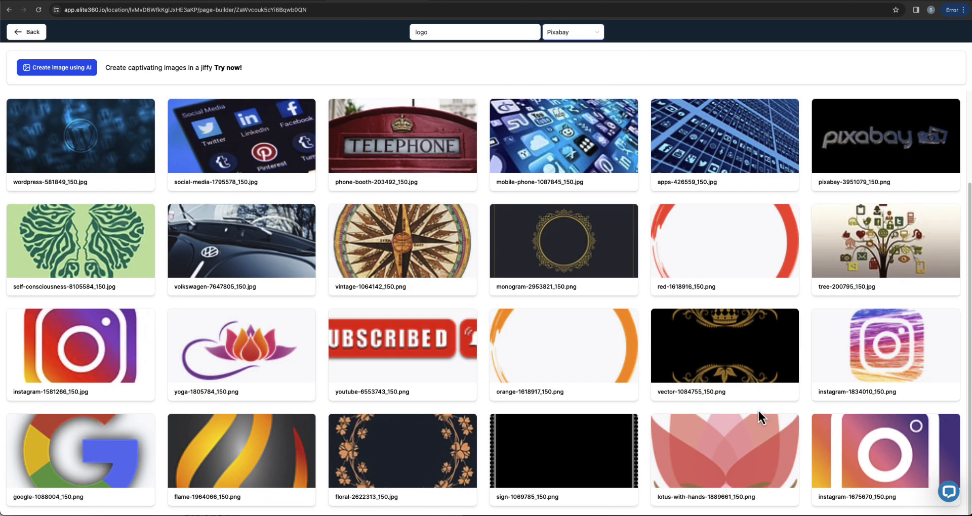
pyautogui.click(256, 466)
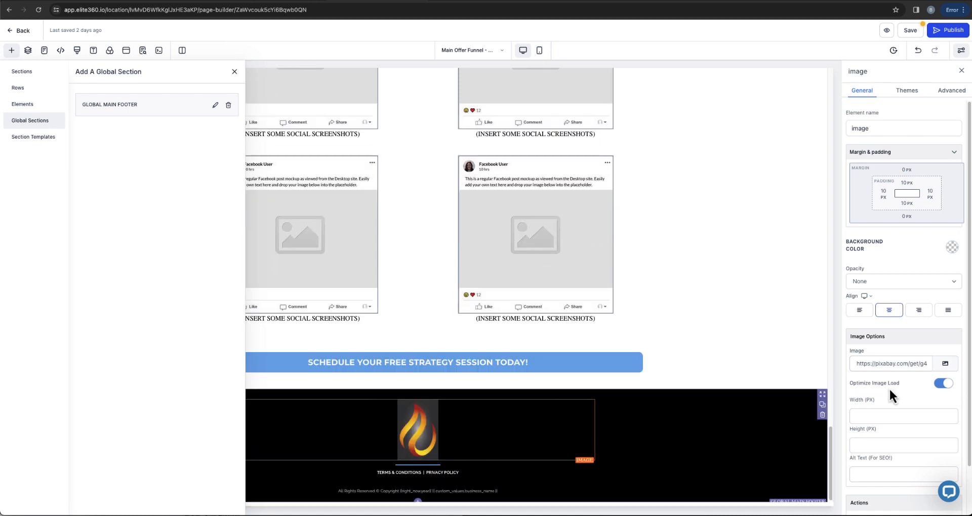
# - Save the VSL page, accepting that the global section change affects other pages, and close the SEO meta data settings
pyautogui.click(910, 31)
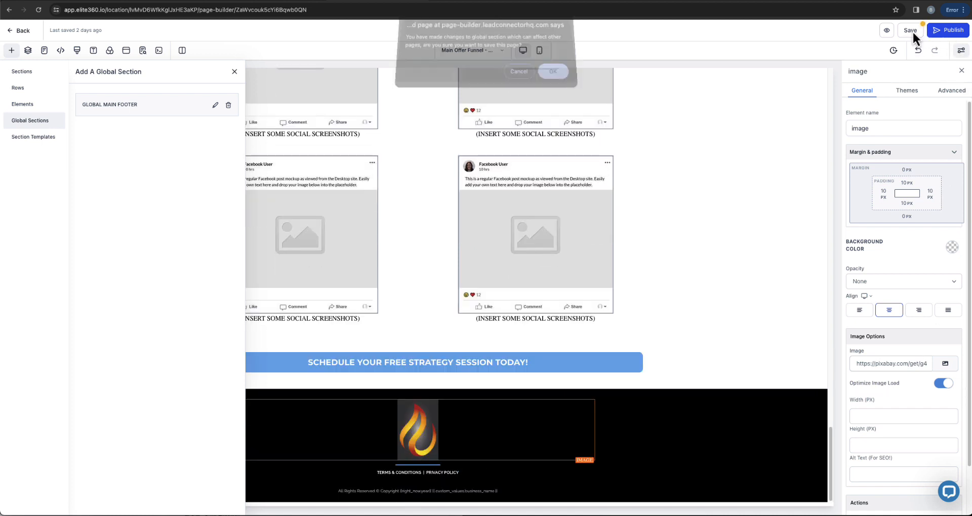
pyautogui.moveTo(404, 43); pyautogui.dragTo(552, 57)
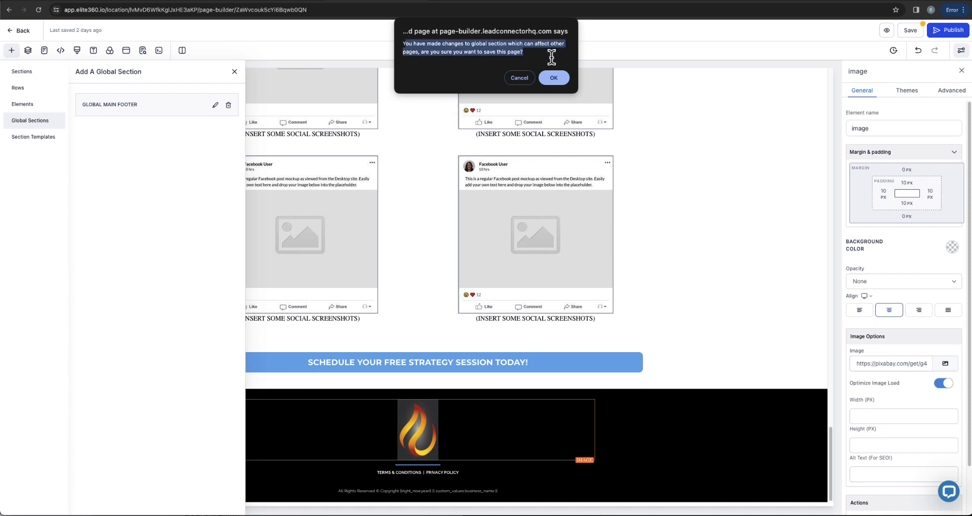
pyautogui.click(556, 77)
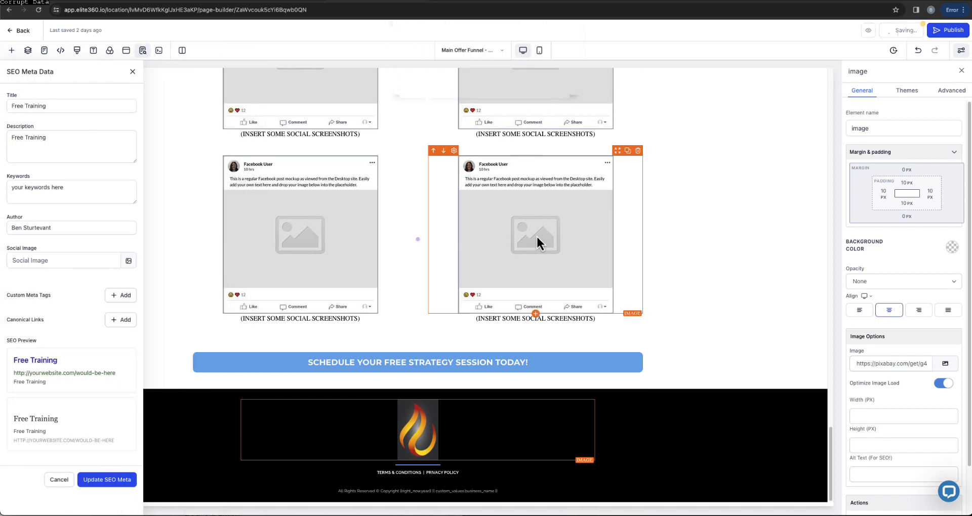
pyautogui.click(156, 75)
pyautogui.click(132, 72)
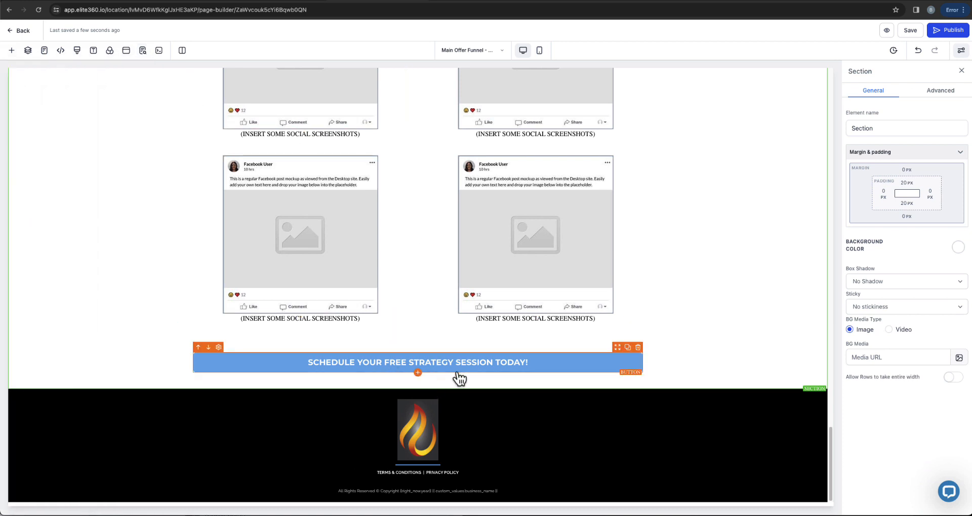
# - Examine the general, theme and advanced settings of the "Schedule Your Free Strategy Session Today!" button above the footer
pyautogui.click(620, 367)
pyautogui.scroll(-5, 909, 278)
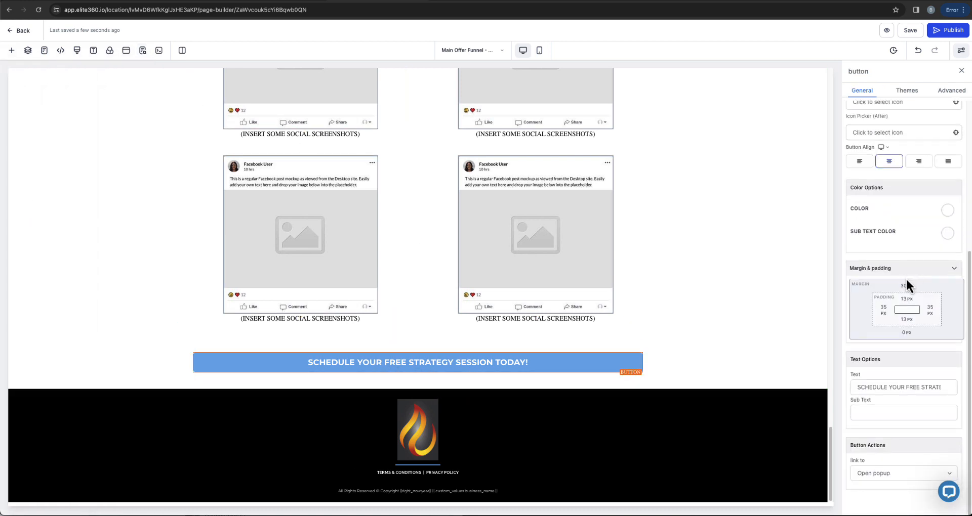
pyautogui.scroll(3, 893, 347)
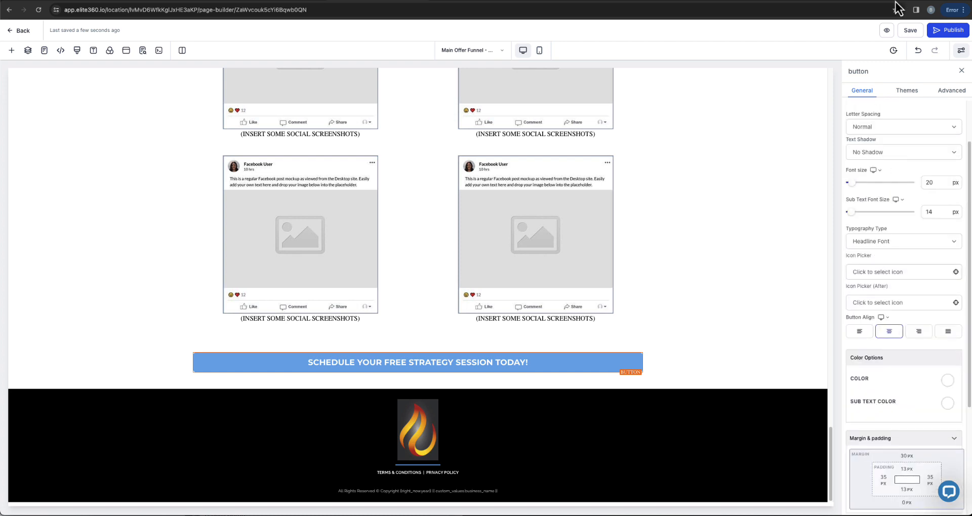
pyautogui.click(912, 95)
pyautogui.click(942, 92)
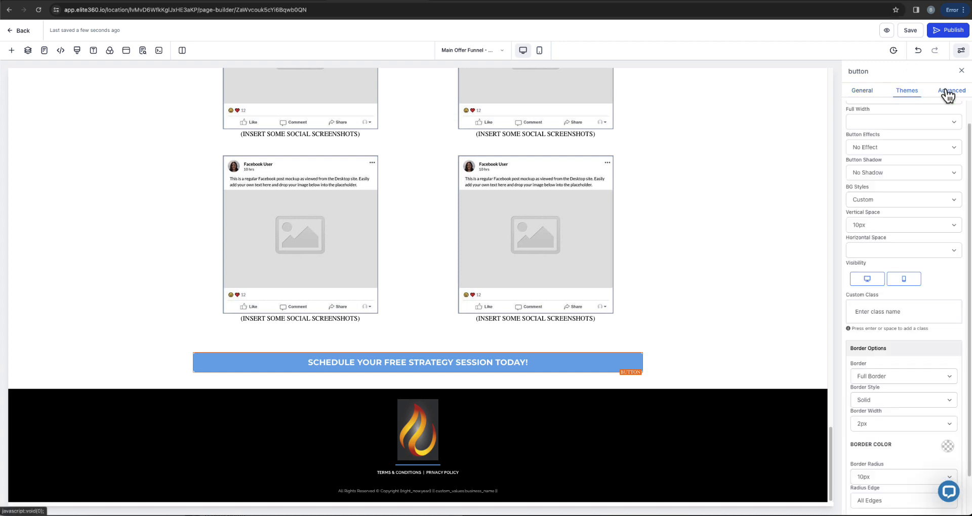
# - Check the VSL page's mobile layout from the testimonials up to the header, and return to the desktop layout
pyautogui.scroll(10, 658, 167)
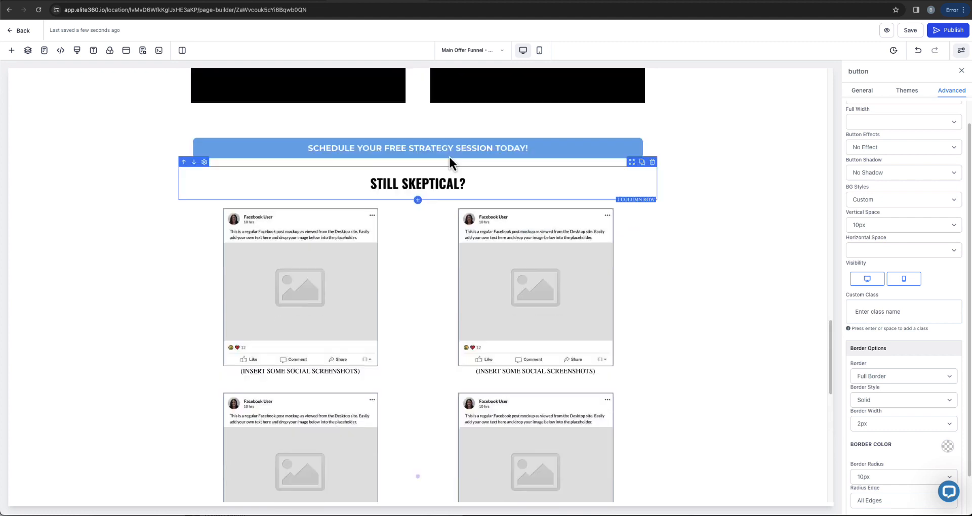
pyautogui.click(539, 50)
pyautogui.scroll(6, 429, 237)
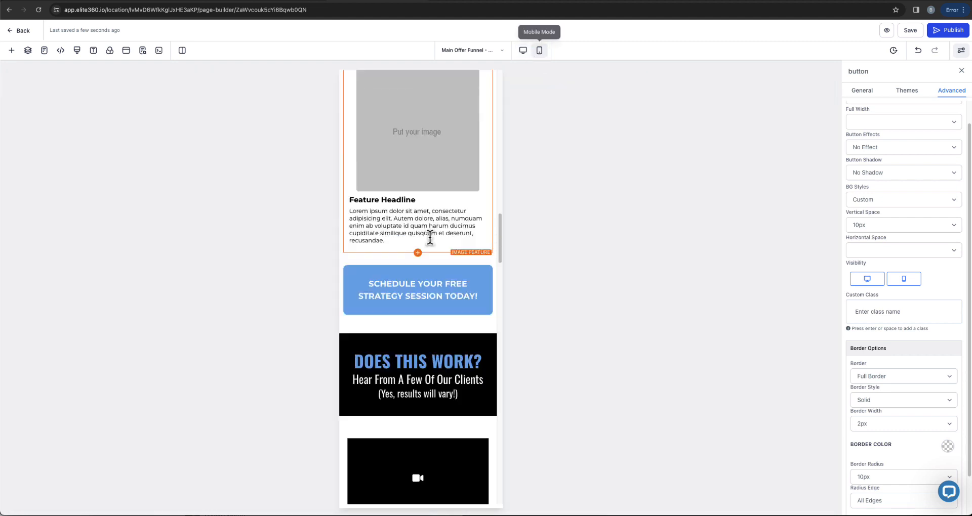
pyautogui.scroll(10, 429, 235)
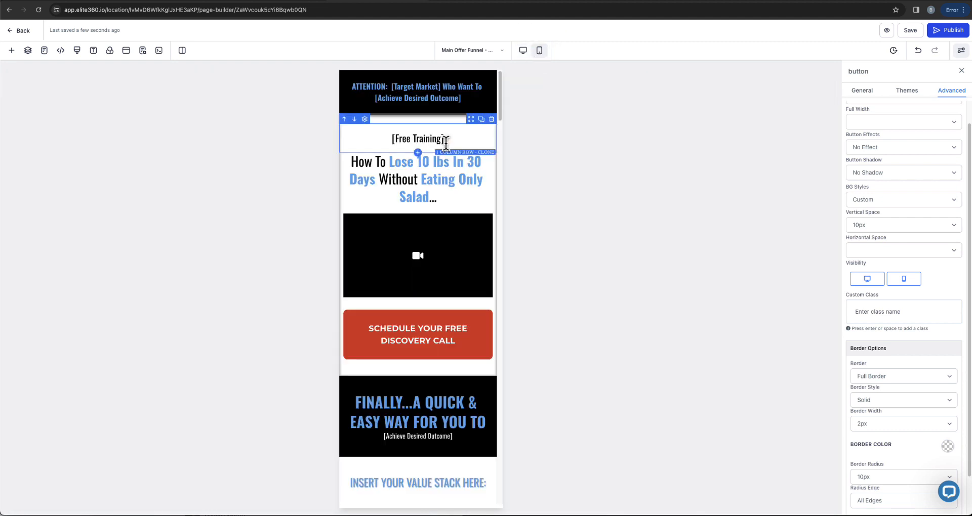
pyautogui.click(523, 50)
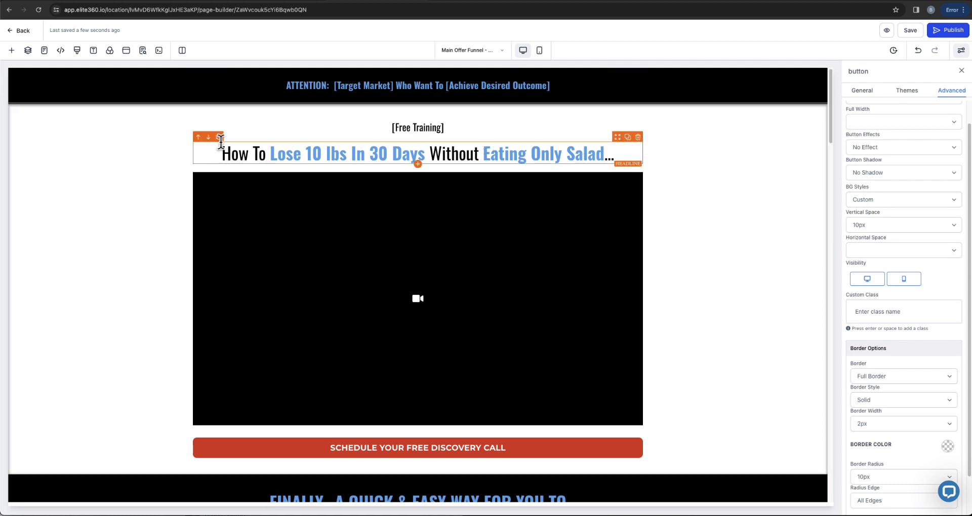
# - Hide the "How To Lose 10 lbs In 30 Days" headline on mobile and compare the mobile and desktop layouts
pyautogui.click(221, 142)
pyautogui.click(954, 95)
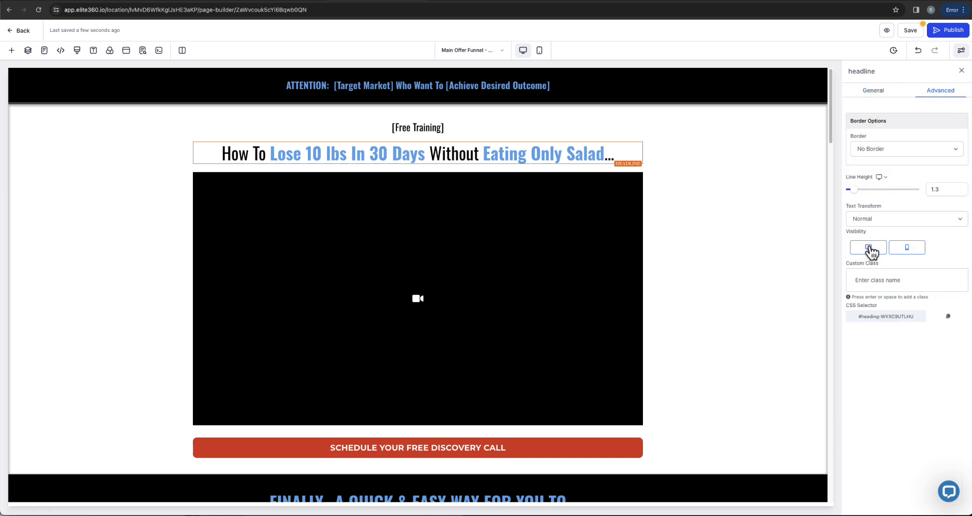
pyautogui.click(906, 248)
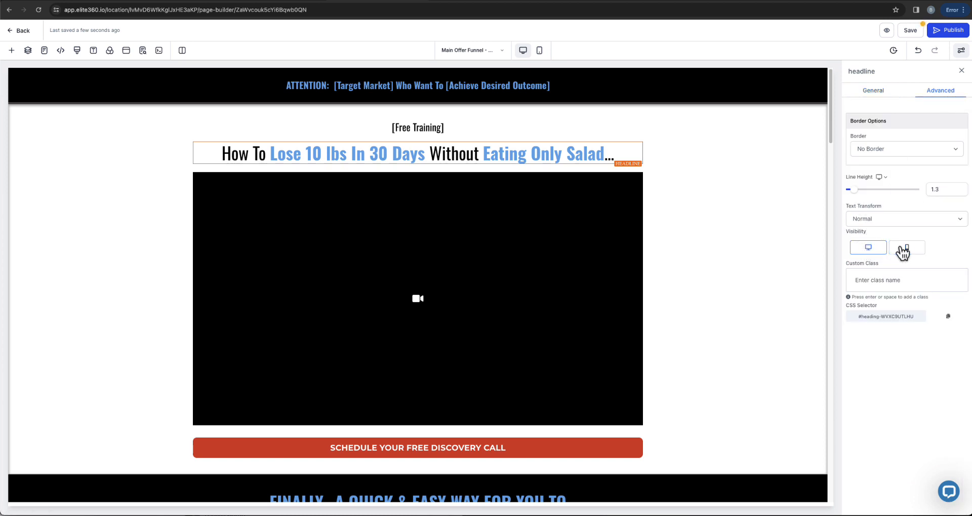
pyautogui.click(540, 51)
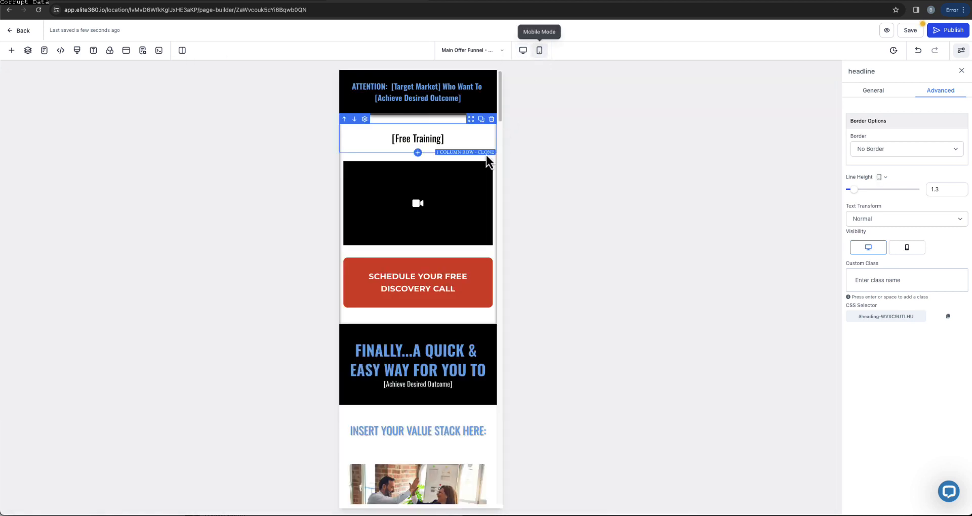
pyautogui.click(523, 51)
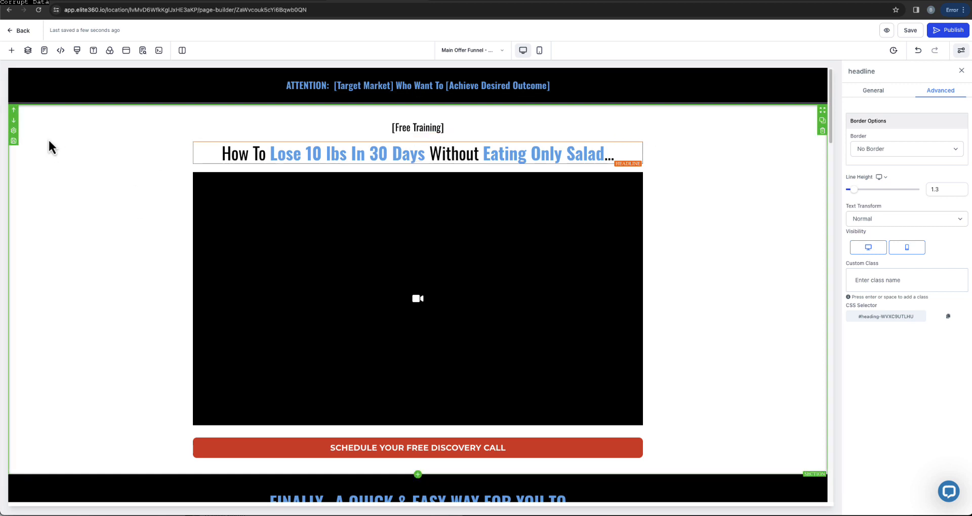
# - Browse the form, blog, media, custom, countdown, block, social and order elements that can be added to the page
pyautogui.click(12, 52)
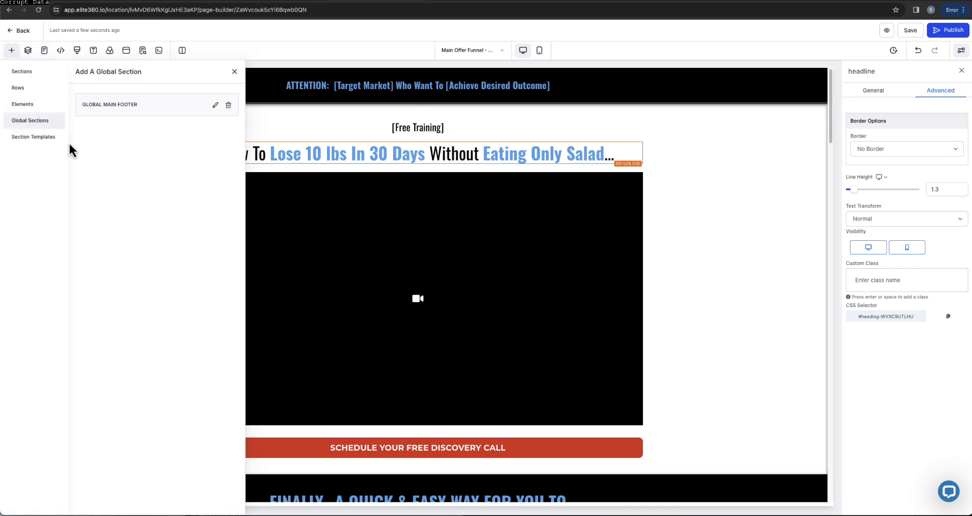
pyautogui.click(50, 109)
pyautogui.scroll(-10, 130, 197)
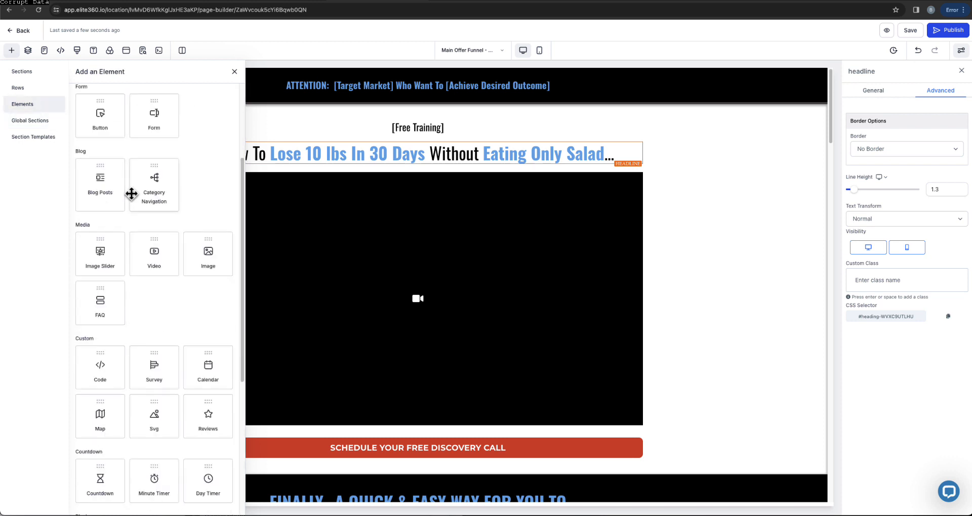
pyautogui.scroll(-3, 130, 197)
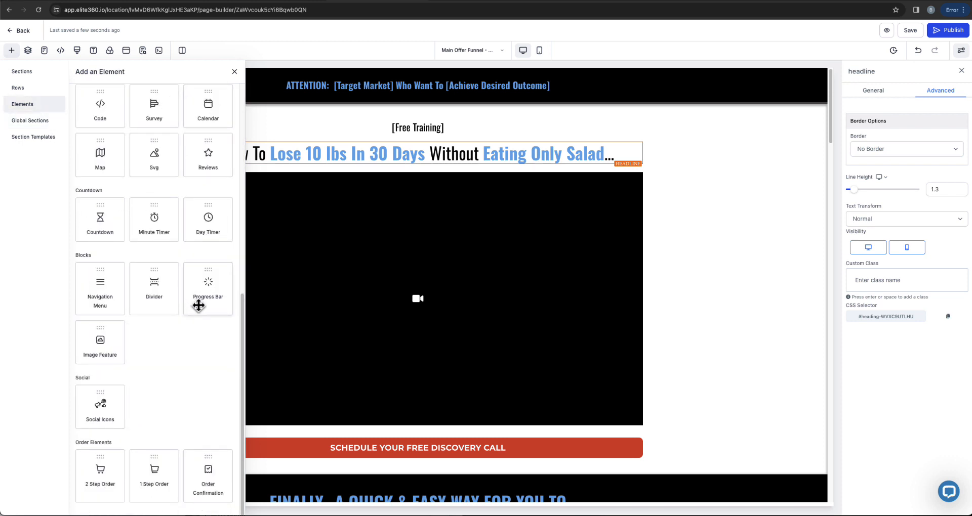
pyautogui.click(235, 71)
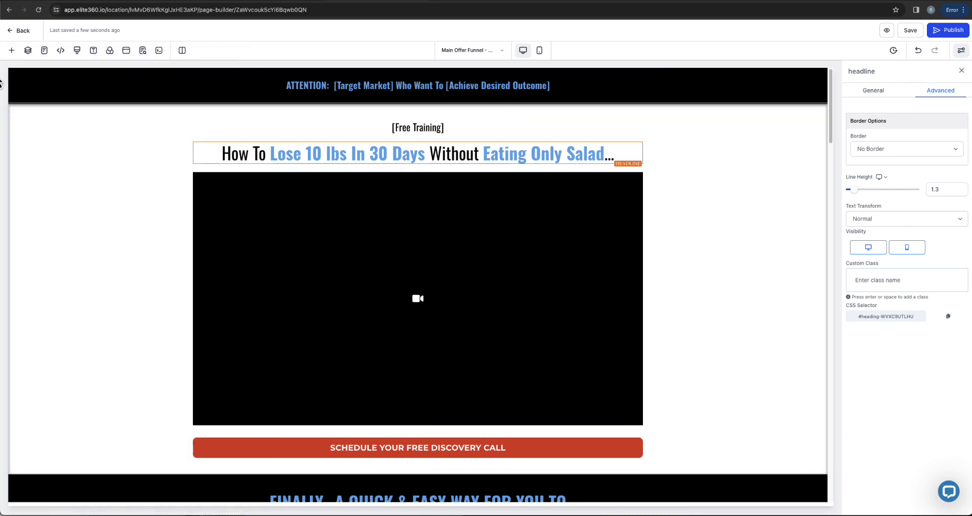
# - Open the Calendar Booking Page and inspect its booking calendar and the logo image in its global footer
pyautogui.click(488, 53)
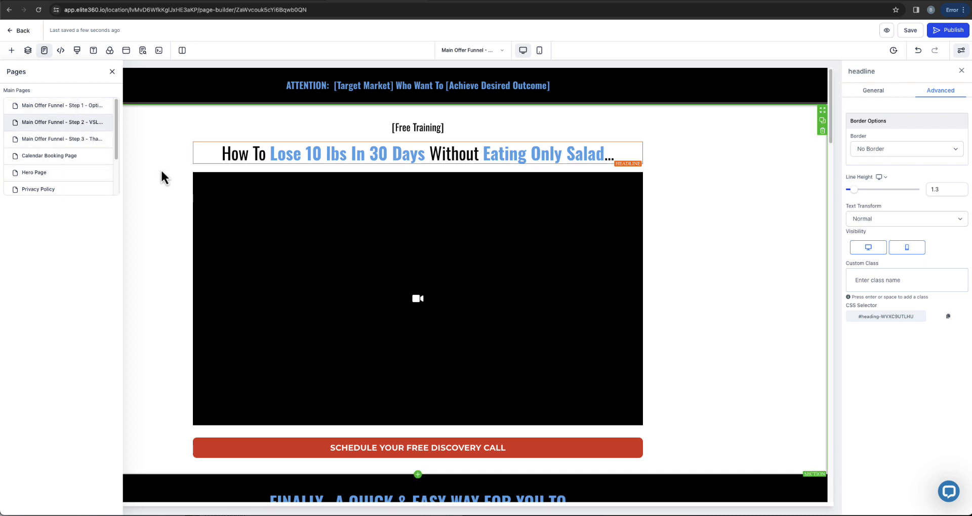
pyautogui.click(87, 159)
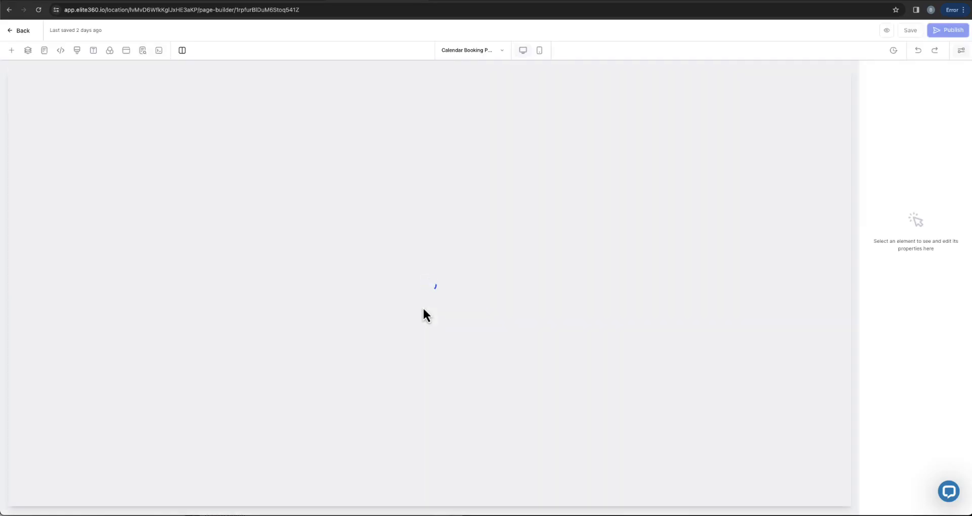
pyautogui.click(424, 309)
pyautogui.scroll(-3, 492, 335)
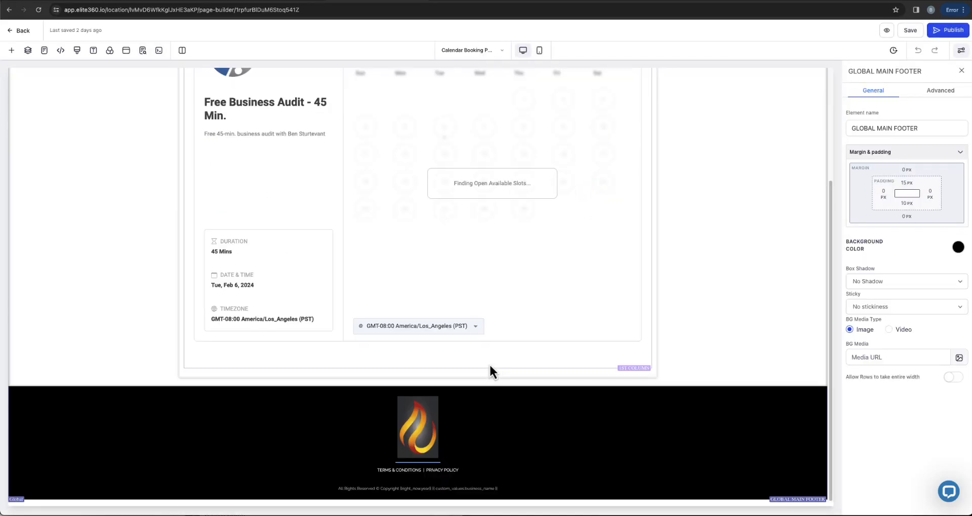
pyautogui.click(428, 414)
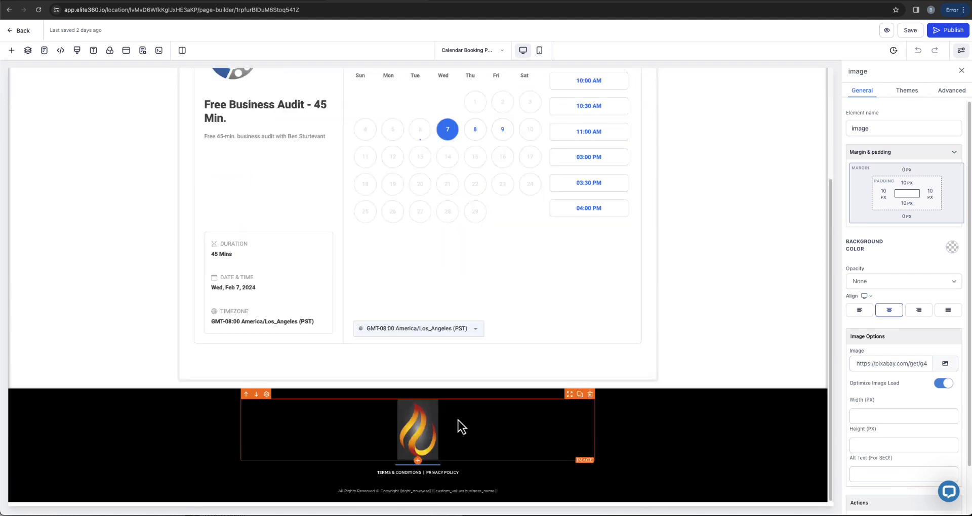
pyautogui.scroll(3, 453, 422)
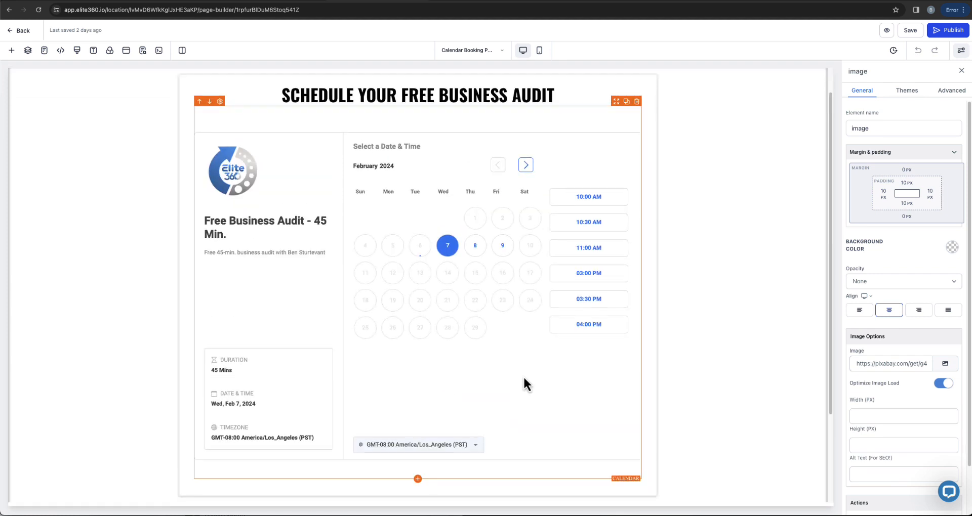
pyautogui.scroll(-2, 524, 379)
pyautogui.scroll(2, 491, 298)
# - Set the booking page's calendar element to the 15 Min. Discovery Call calendar
pyautogui.click(499, 273)
pyautogui.click(943, 272)
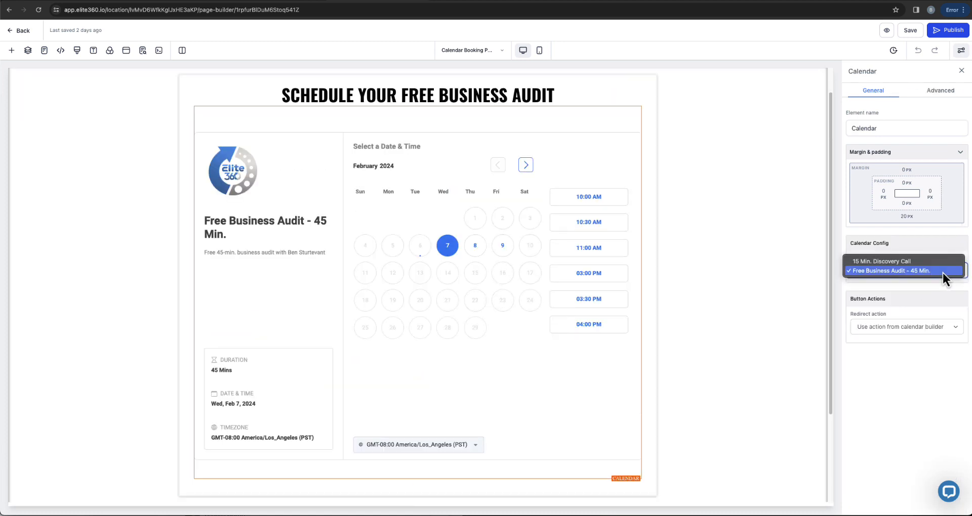
pyautogui.click(906, 262)
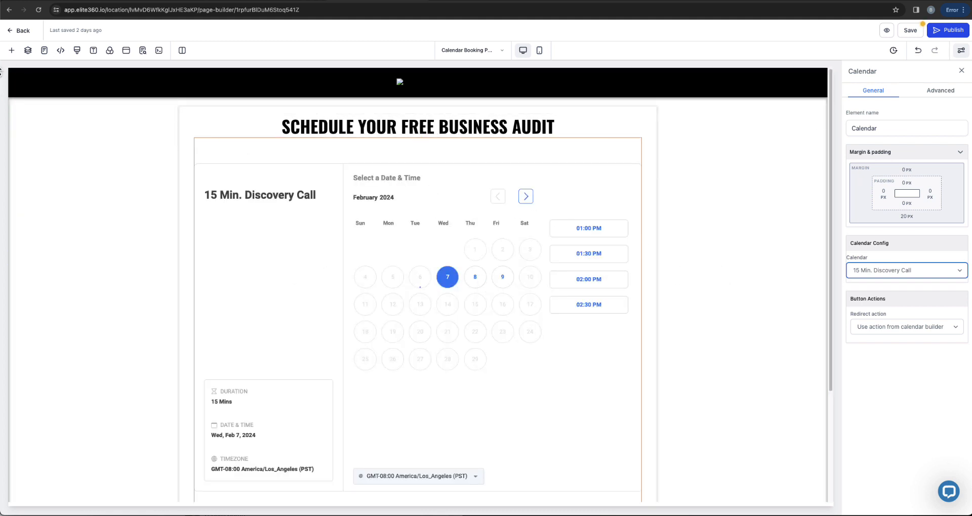
# - Open the Hero Page in the builder, leaving the Calendar Booking Page without saving its changes
pyautogui.click(488, 51)
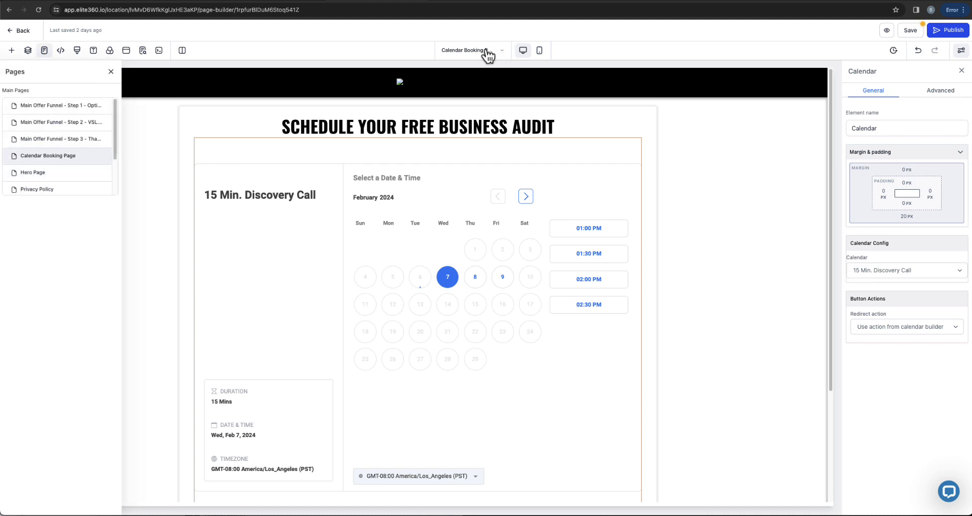
pyautogui.click(66, 173)
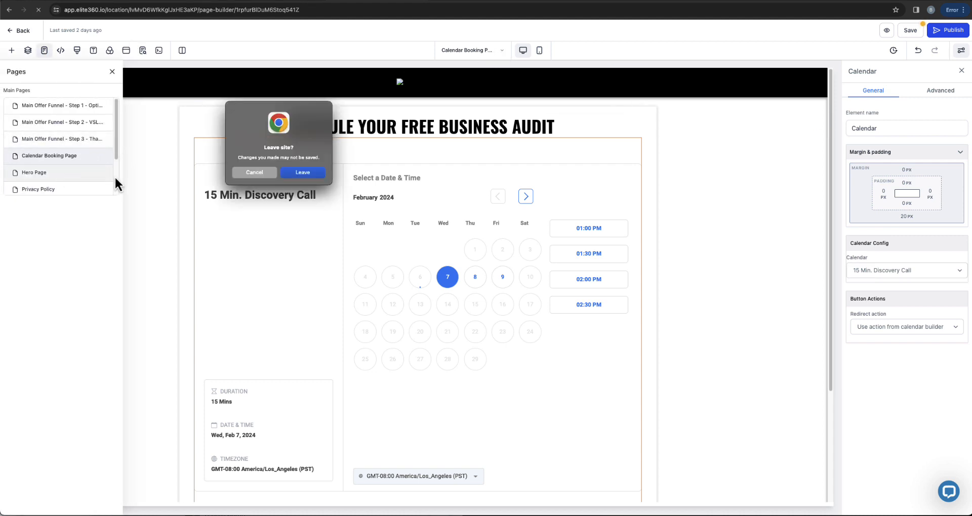
pyautogui.click(304, 174)
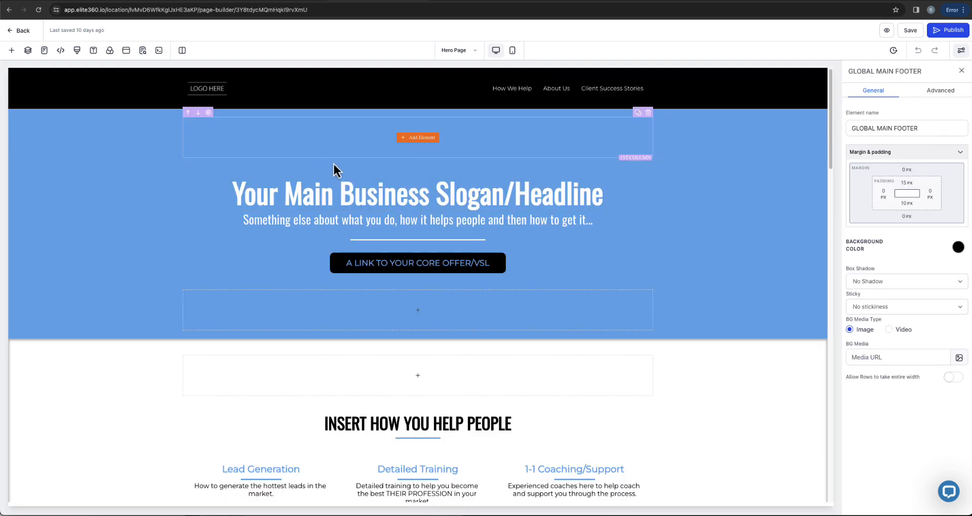
# - Add an item to the Hero Page's header navigation menu that goes to the funnel step Main Offer Funnel - Step 2 - VSL
pyautogui.click(537, 92)
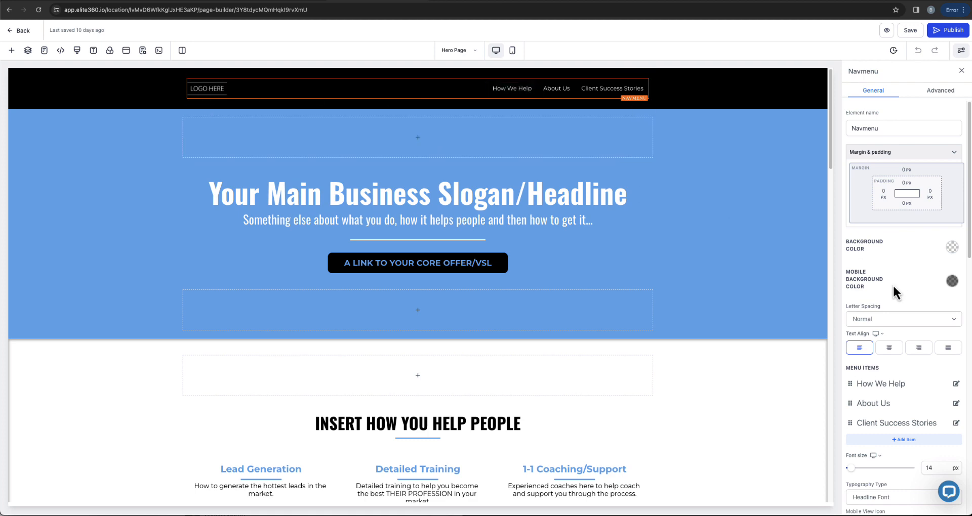
pyautogui.scroll(-3, 892, 284)
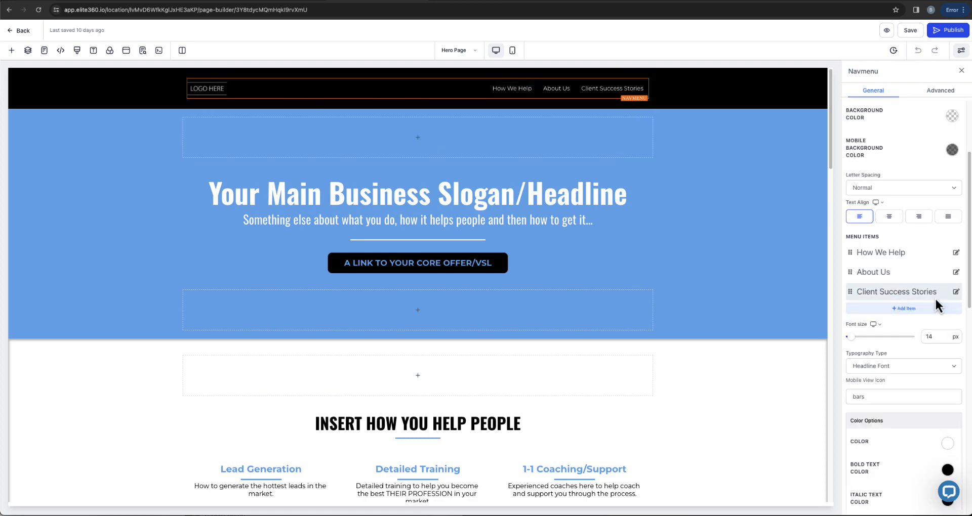
pyautogui.click(910, 308)
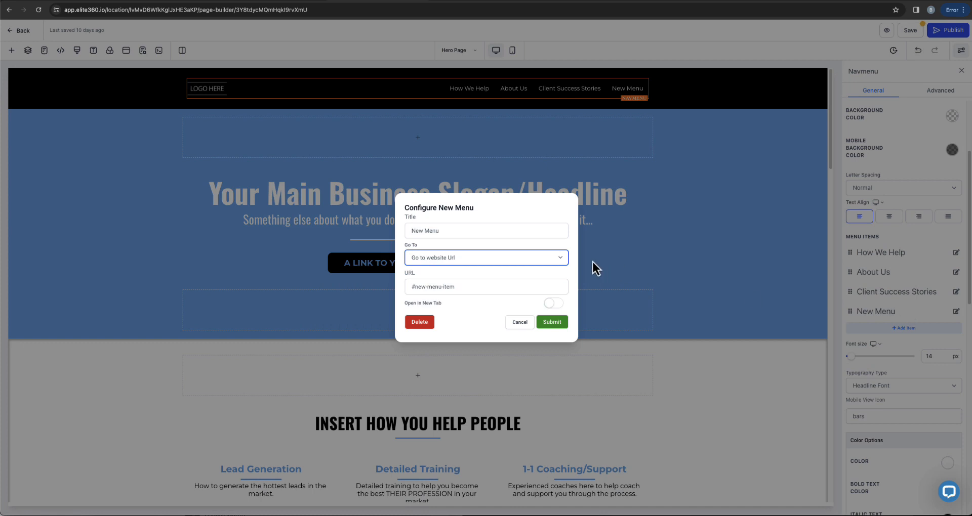
pyautogui.click(500, 255)
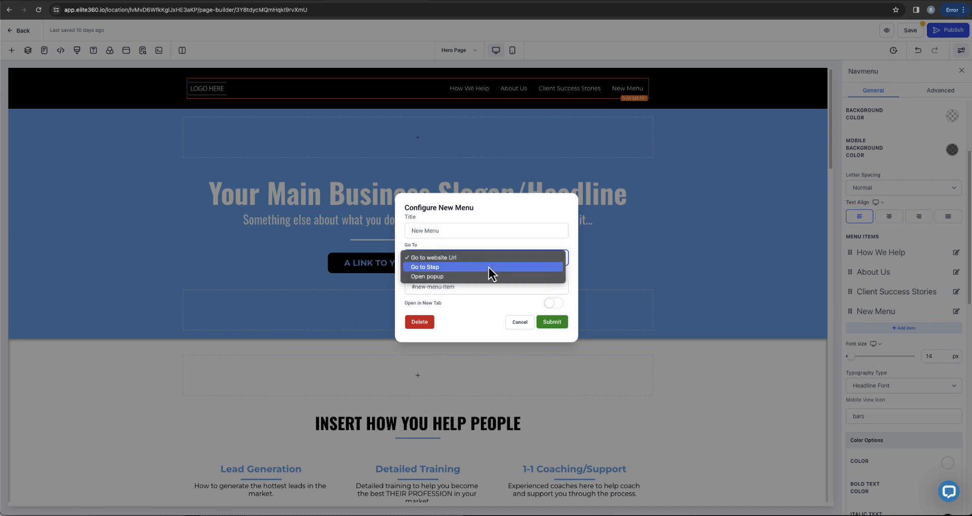
pyautogui.click(488, 267)
pyautogui.click(488, 286)
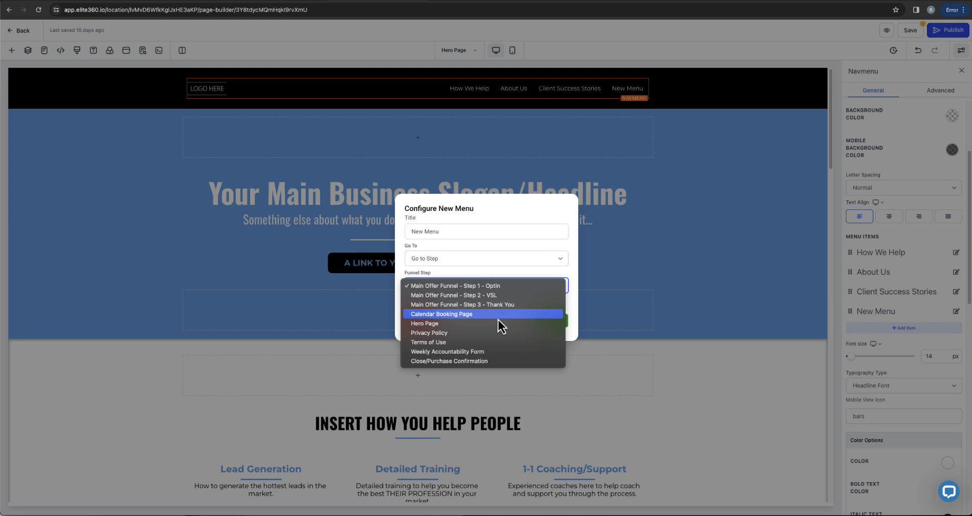
pyautogui.click(502, 297)
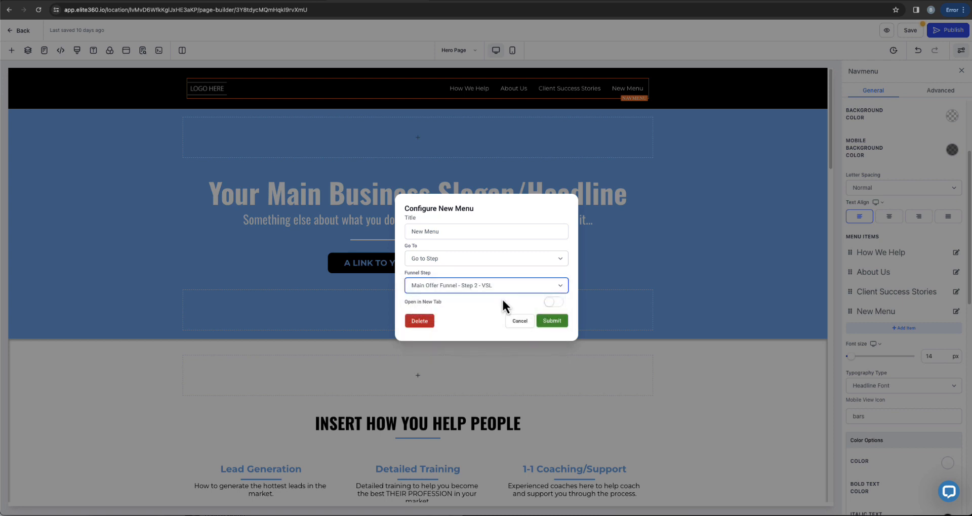
# - Title the new menu item Overview and submit its configuration
pyautogui.click(467, 256)
pyautogui.click(467, 256)
pyautogui.tripleClick(467, 233)
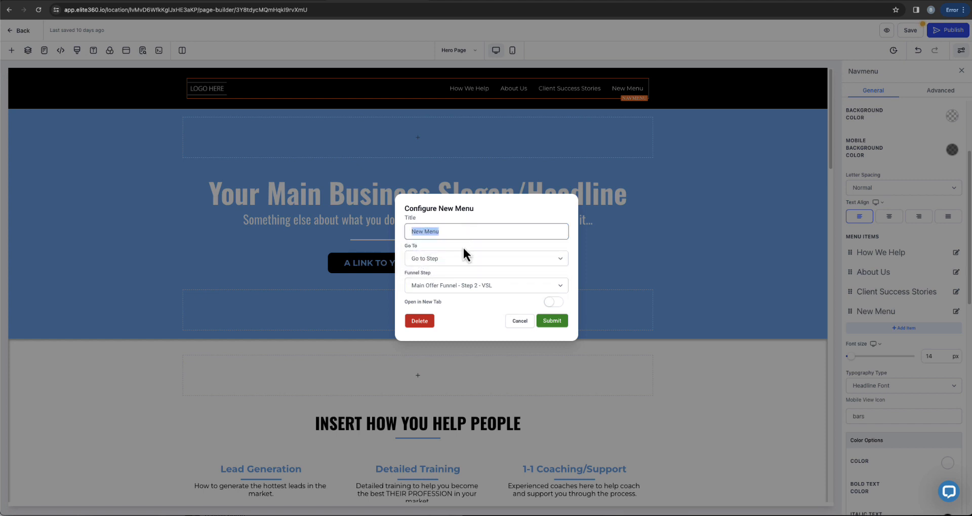
pyautogui.write('Bus')
pyautogui.press('BackSpace')
pyautogui.write('Overview')
pyautogui.click(550, 321)
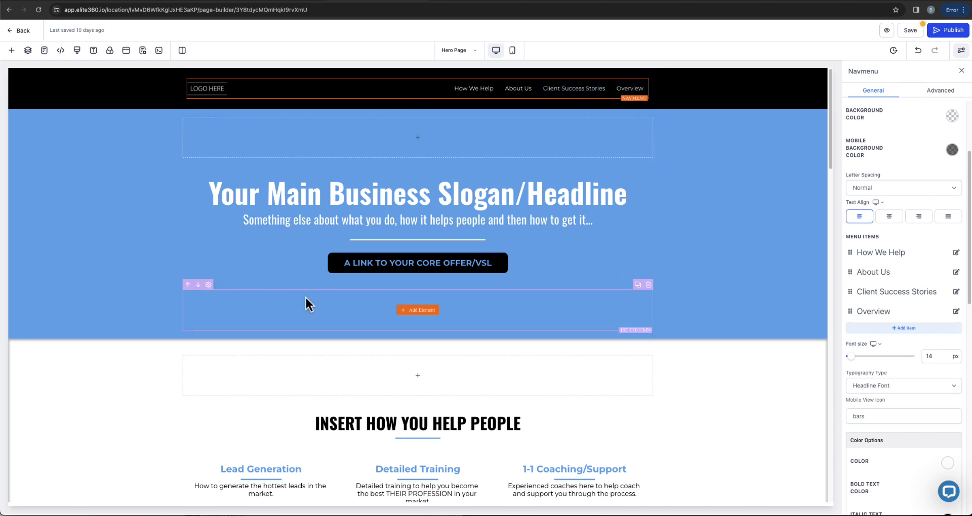
# - Review the Hero Page sections from the headline to Client Success Stories and save the page
pyautogui.scroll(-3, 302, 297)
pyautogui.scroll(3, 302, 299)
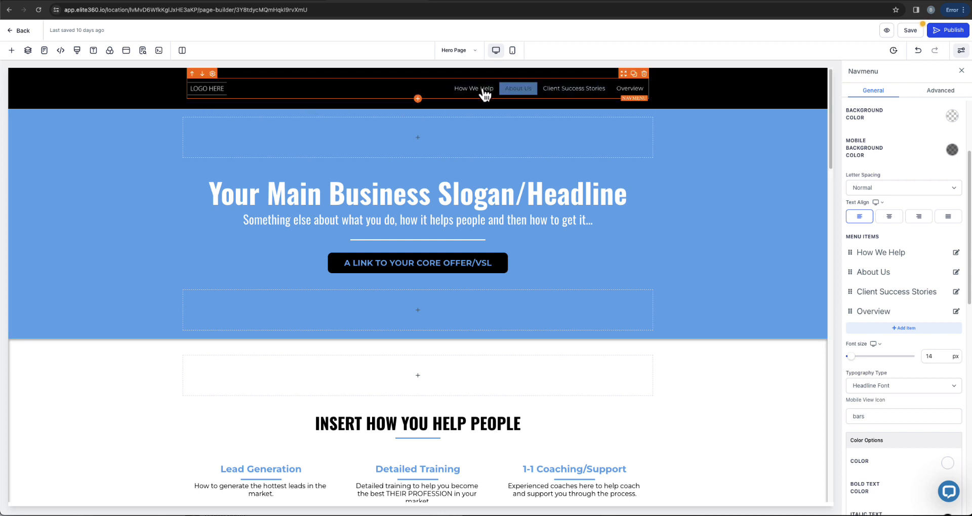
pyautogui.scroll(-10, 331, 263)
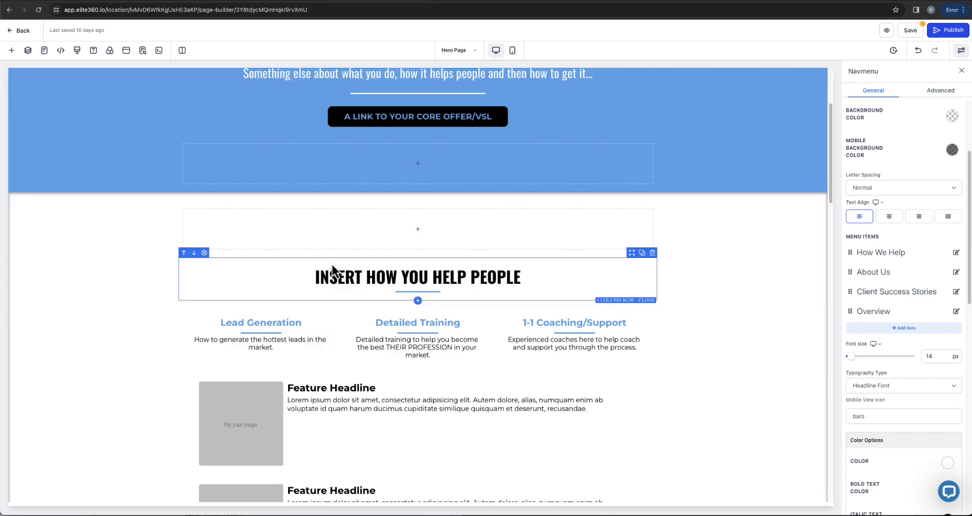
pyautogui.scroll(-8, 331, 262)
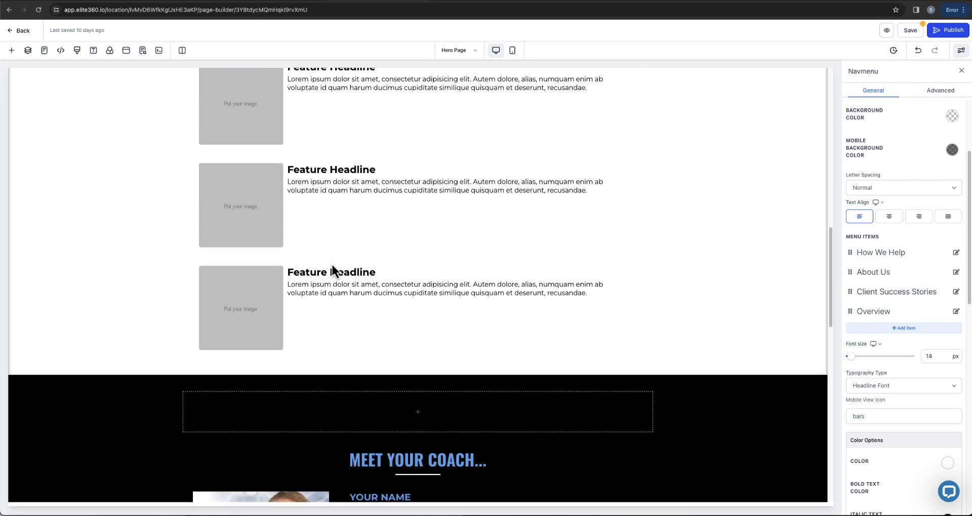
pyautogui.scroll(-10, 332, 264)
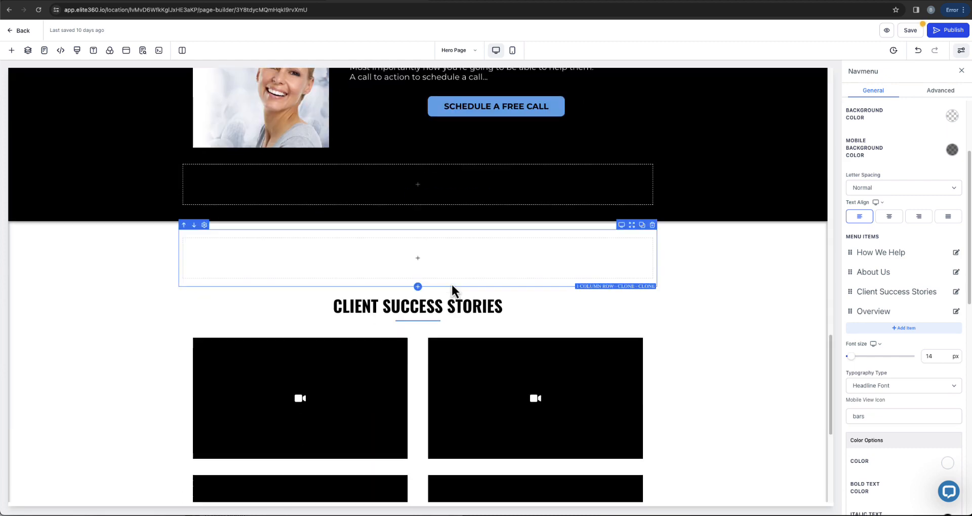
pyautogui.scroll(20, 453, 283)
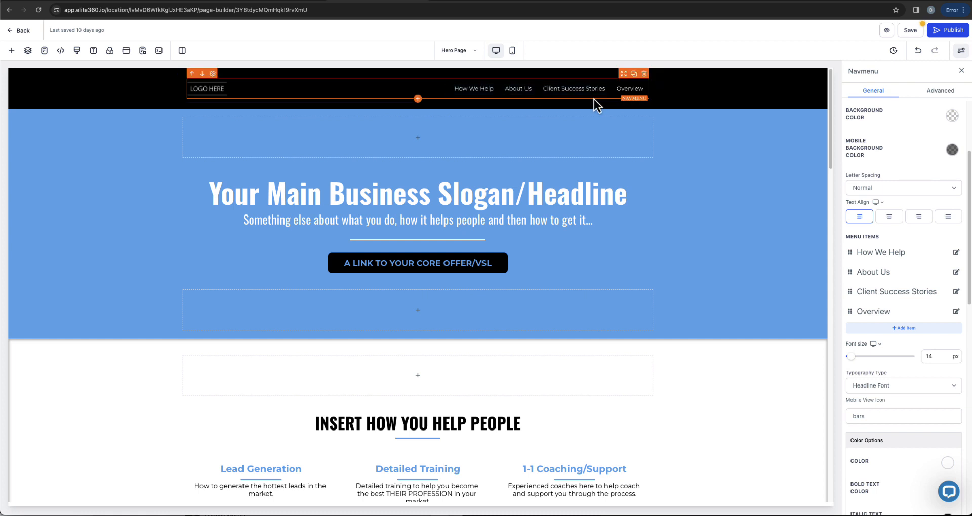
pyautogui.click(910, 30)
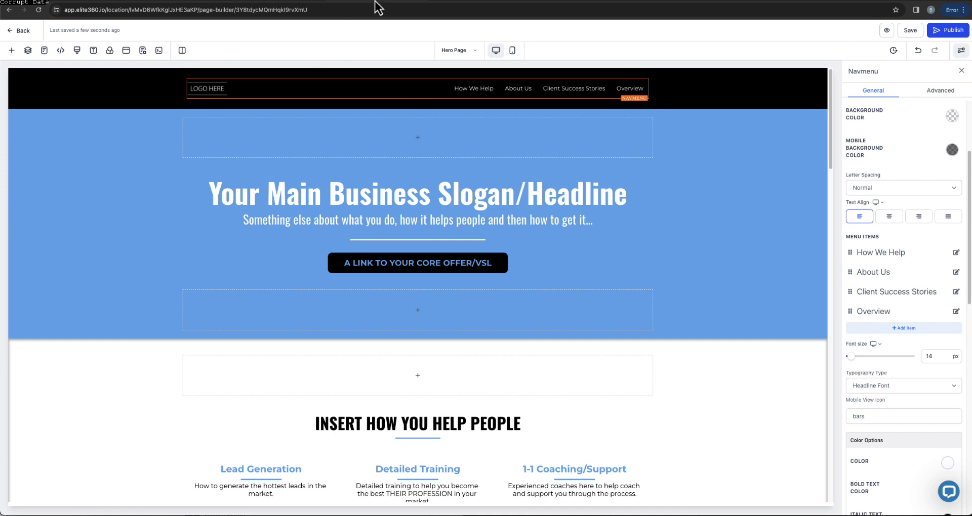
# - Leave the Main Offer Funnel for the Websites area and start a new website from templates
pyautogui.click(311, 1)
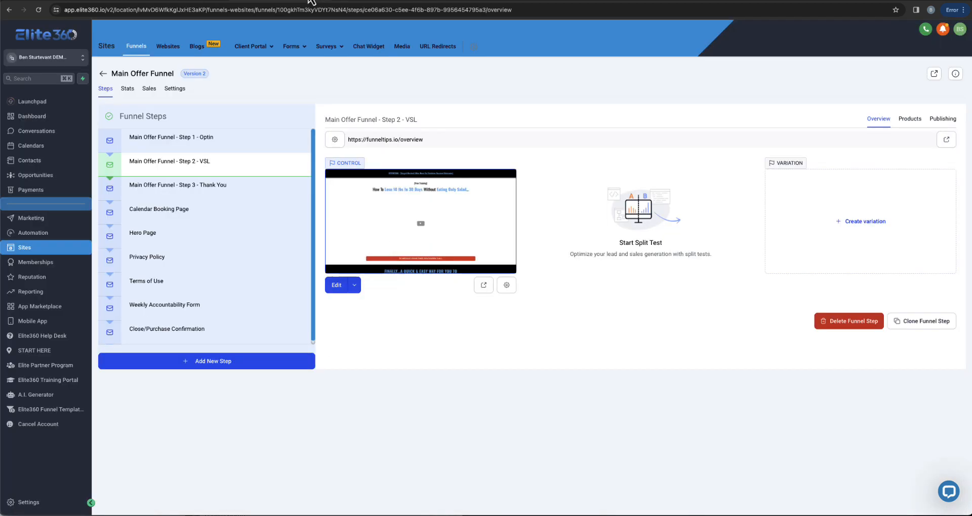
pyautogui.click(103, 74)
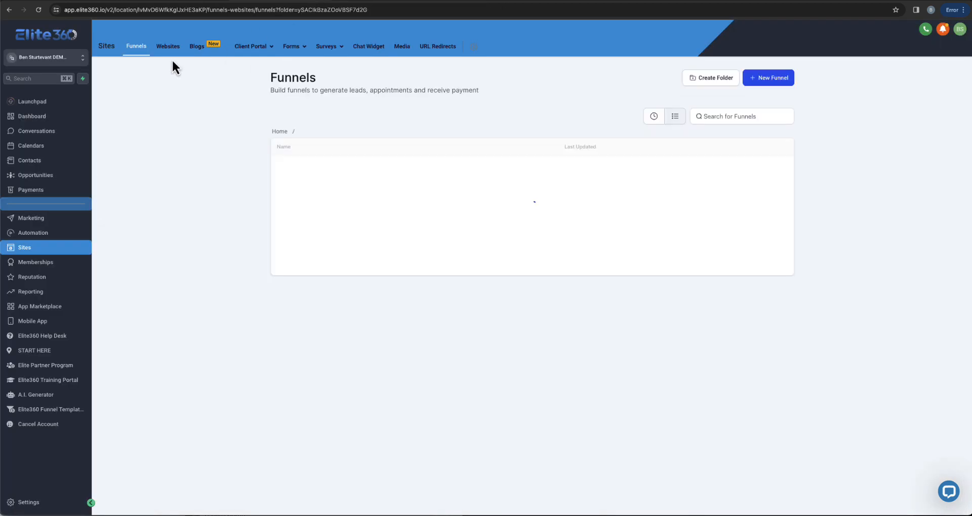
pyautogui.click(175, 51)
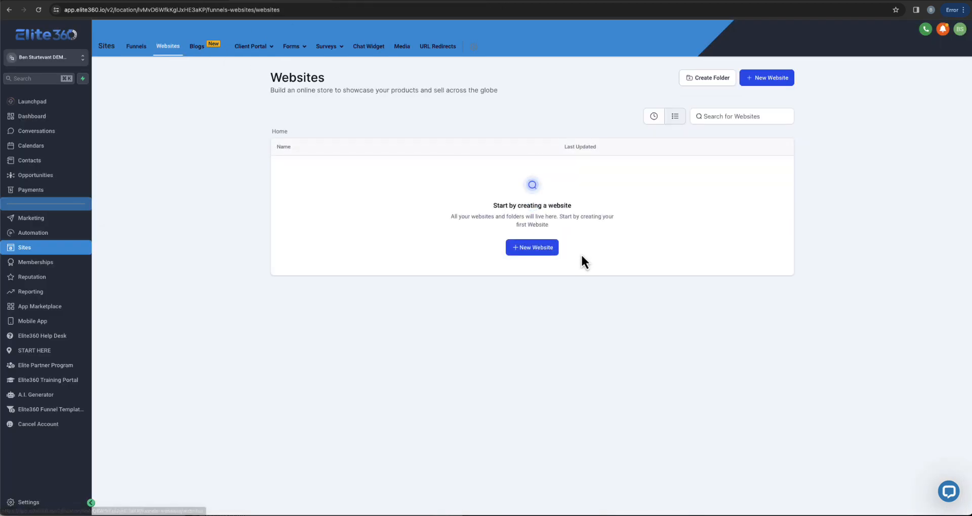
pyautogui.click(551, 256)
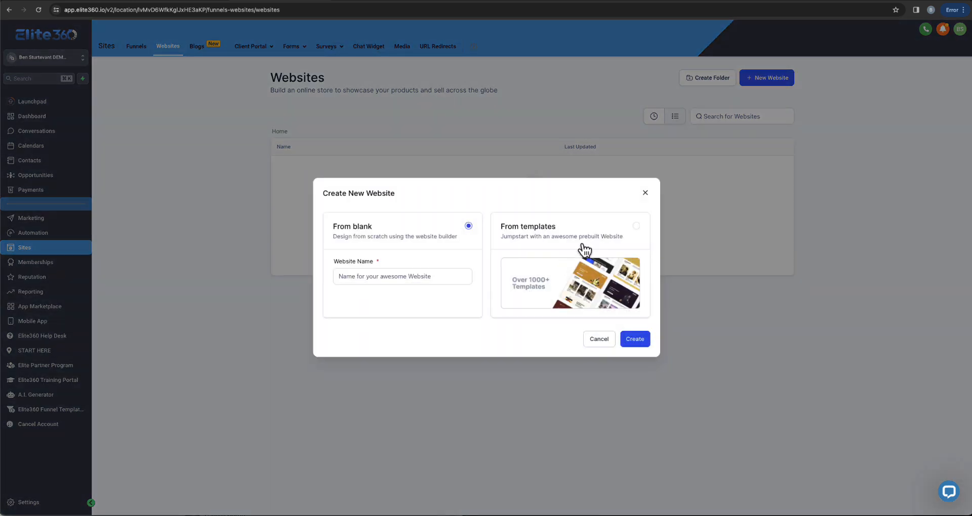
pyautogui.click(614, 239)
pyautogui.click(621, 338)
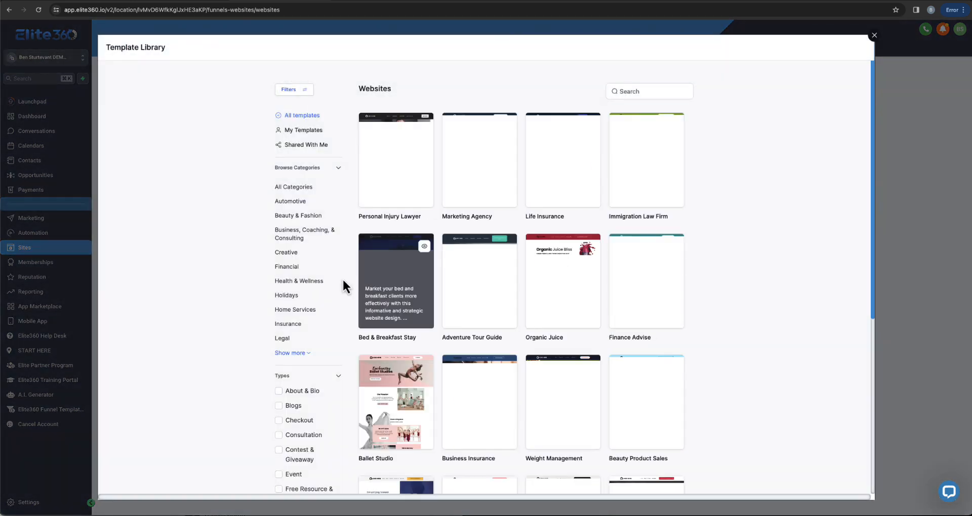
# - Filter the template library by Health & Wellness and create the website from the Weight Management template
pyautogui.scroll(-1, 302, 317)
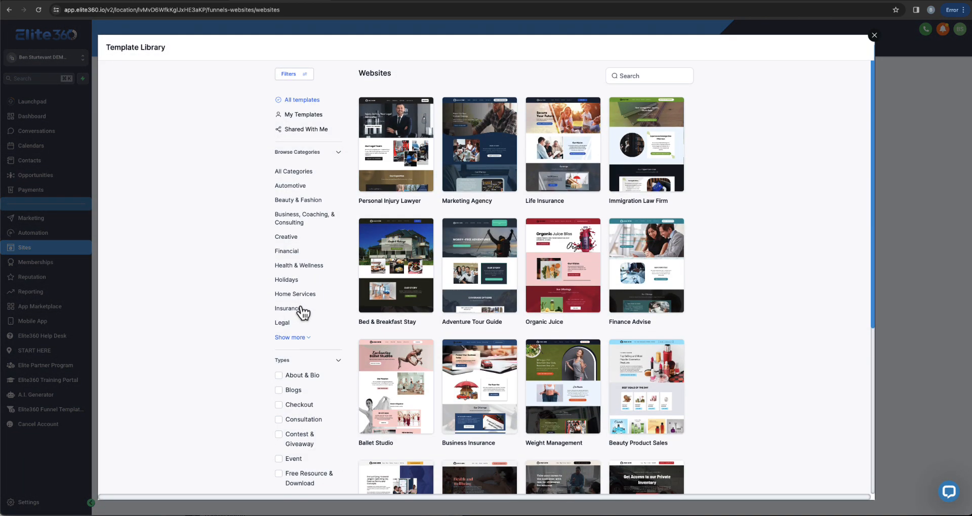
pyautogui.click(310, 267)
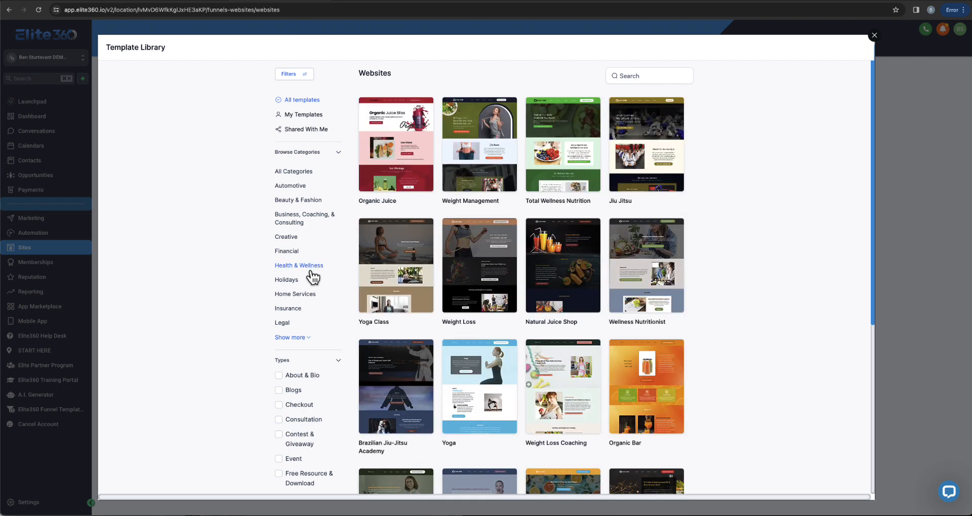
pyautogui.moveTo(488, 147)
pyautogui.click(508, 111)
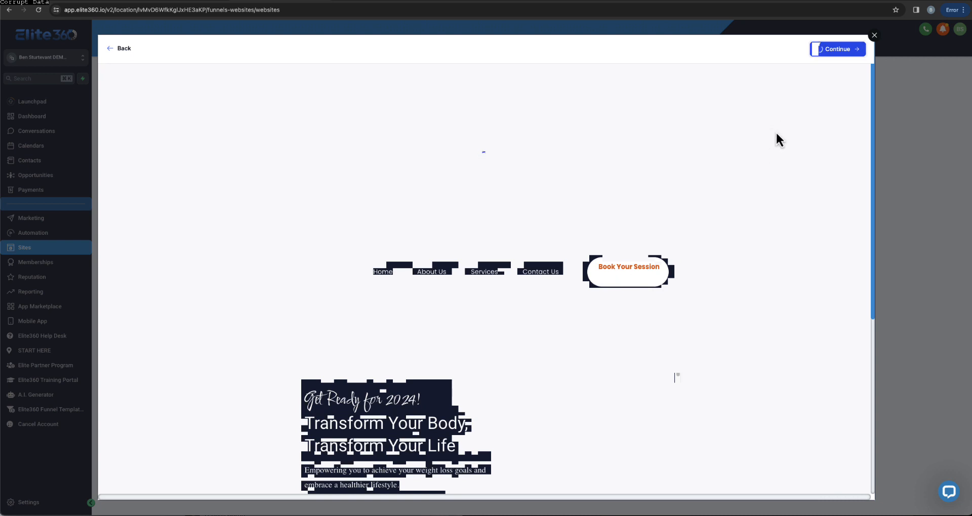
pyautogui.click(859, 50)
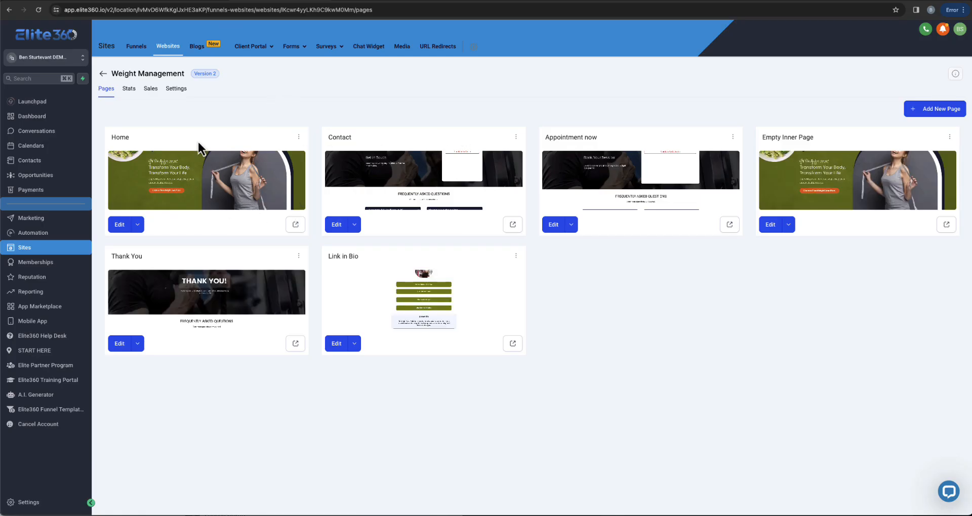
# - Check the Weight Management website's stats and open its Home page in the page builder
pyautogui.click(131, 90)
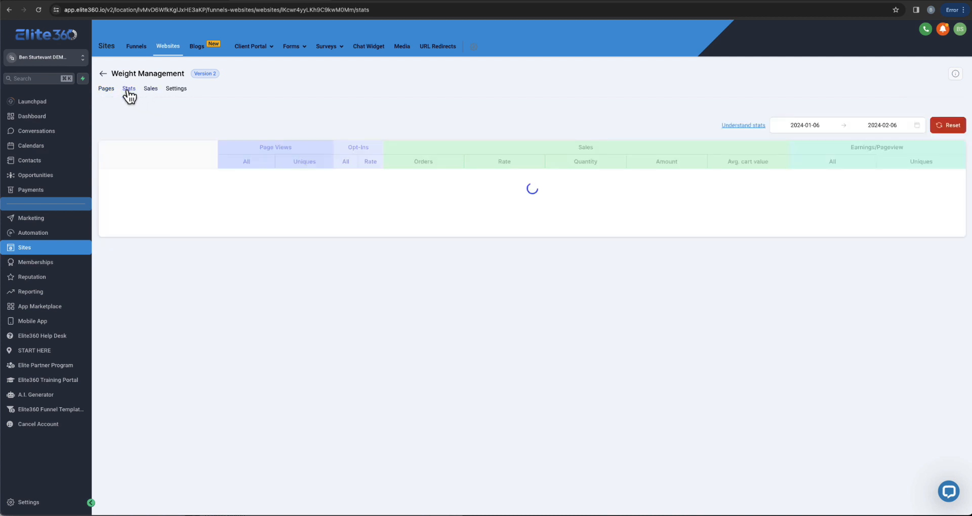
pyautogui.click(110, 89)
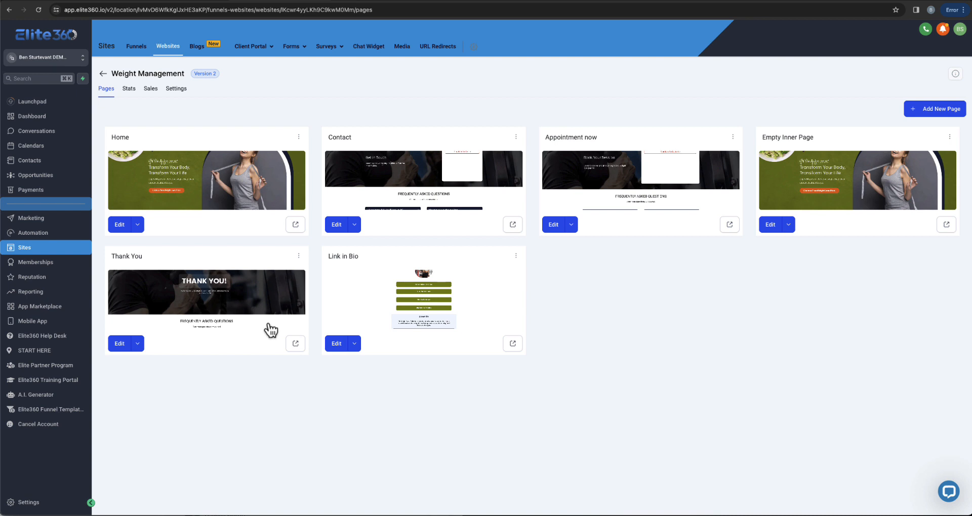
pyautogui.click(137, 224)
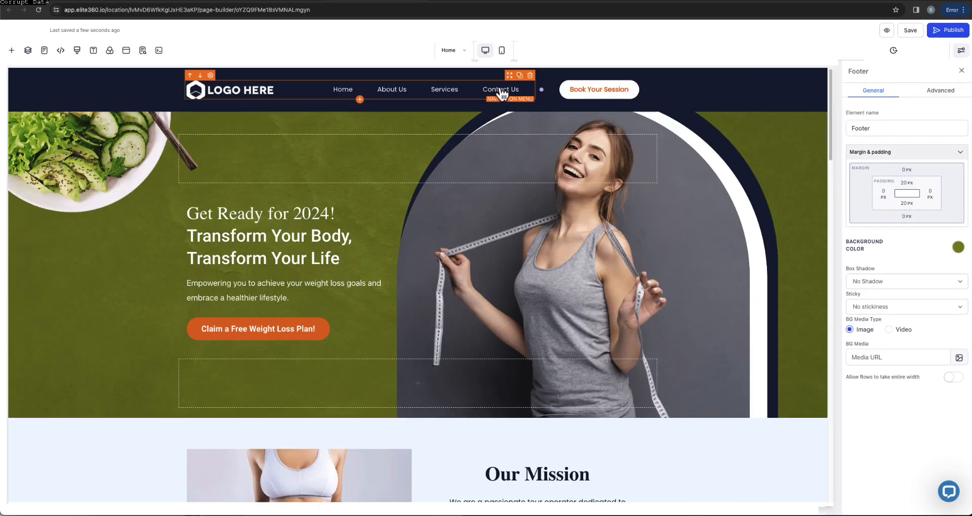
# - Inspect the Home page's navigation menu items and the website's list of main pages
pyautogui.click(501, 94)
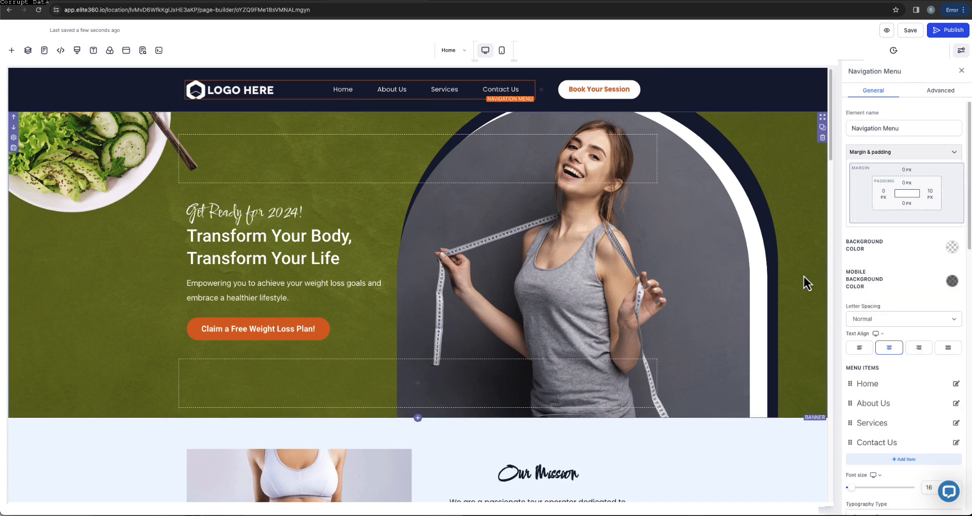
pyautogui.scroll(-2, 905, 366)
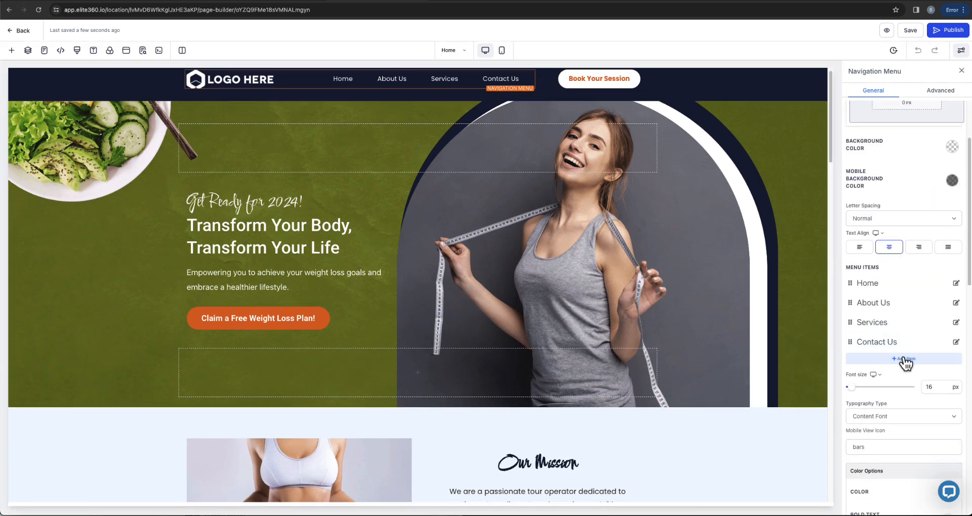
pyautogui.scroll(1, 873, 342)
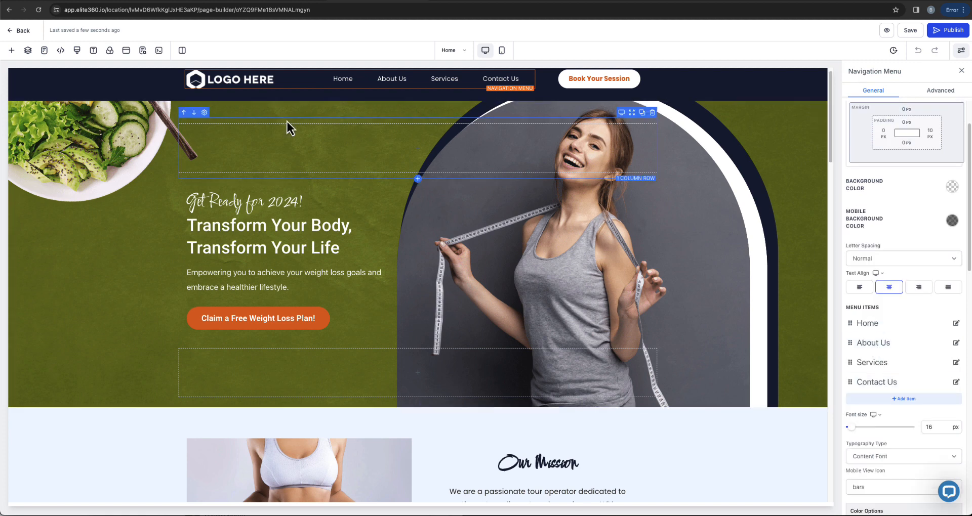
pyautogui.scroll(1, 287, 121)
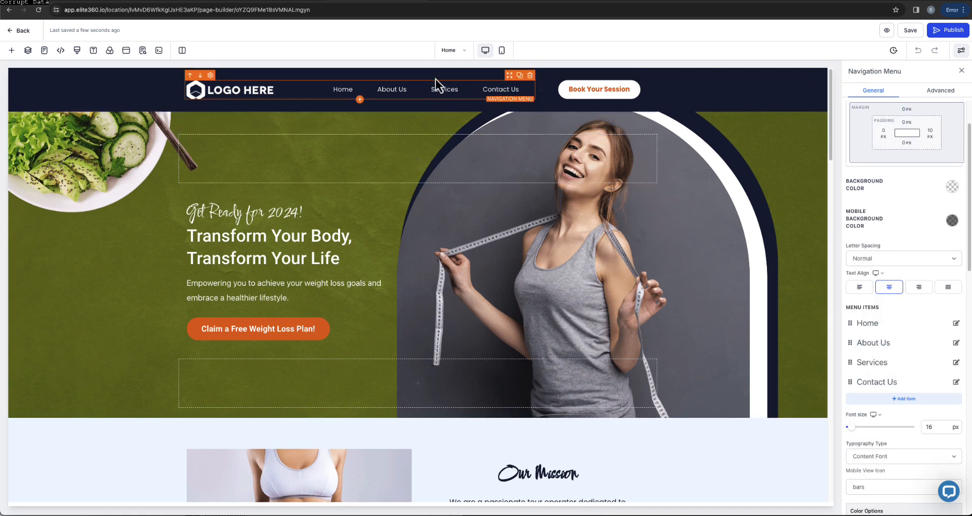
pyautogui.click(450, 51)
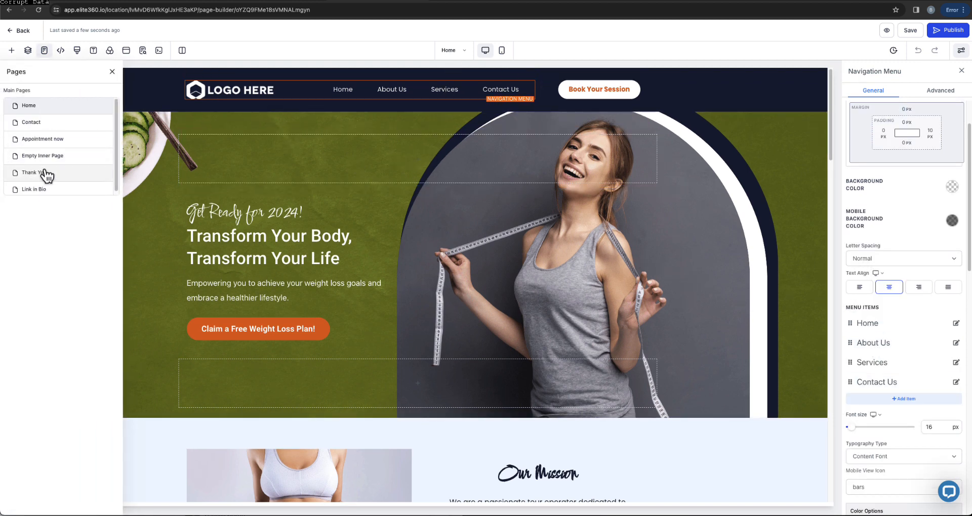
pyautogui.click(113, 72)
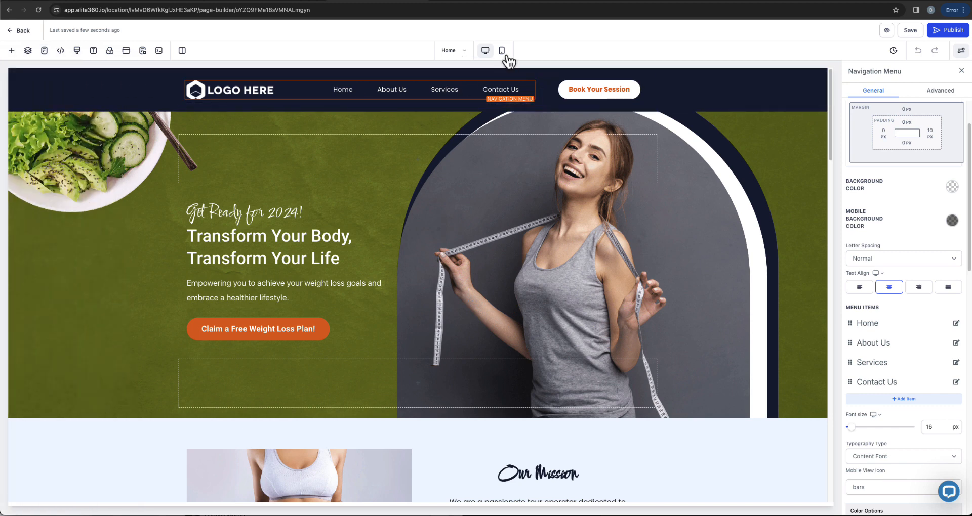
# - Preview the Home page's expanded menu in mobile view and examine the navigation menu's advanced settings
pyautogui.click(501, 50)
pyautogui.click(484, 92)
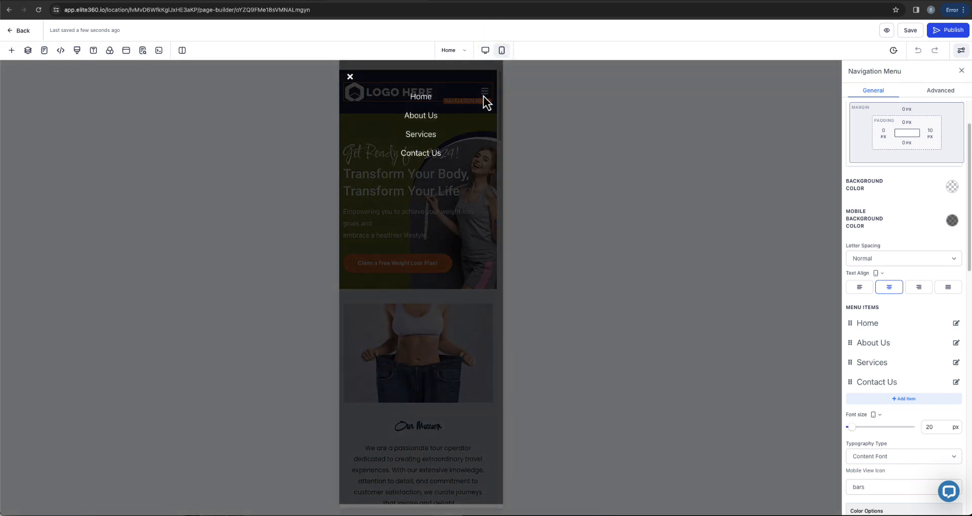
pyautogui.click(944, 94)
pyautogui.scroll(-2, 886, 218)
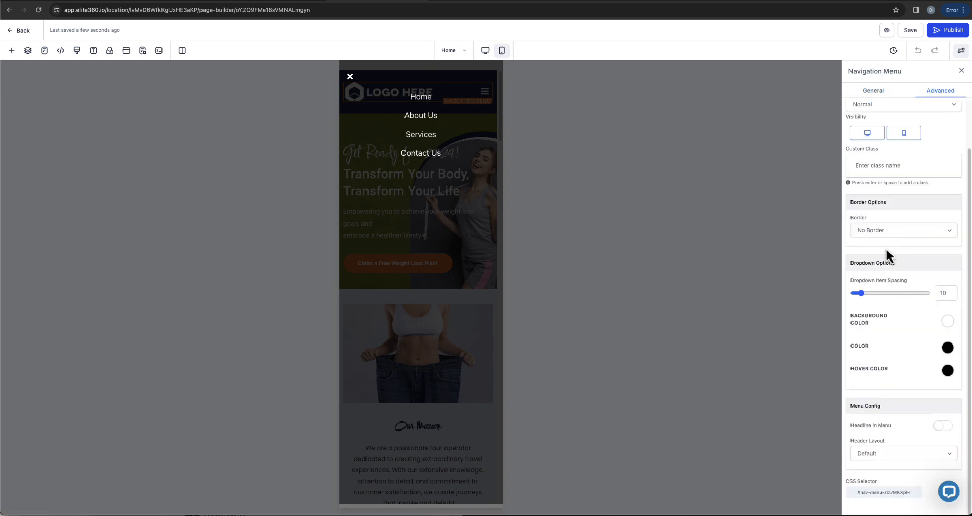
pyautogui.scroll(1, 891, 284)
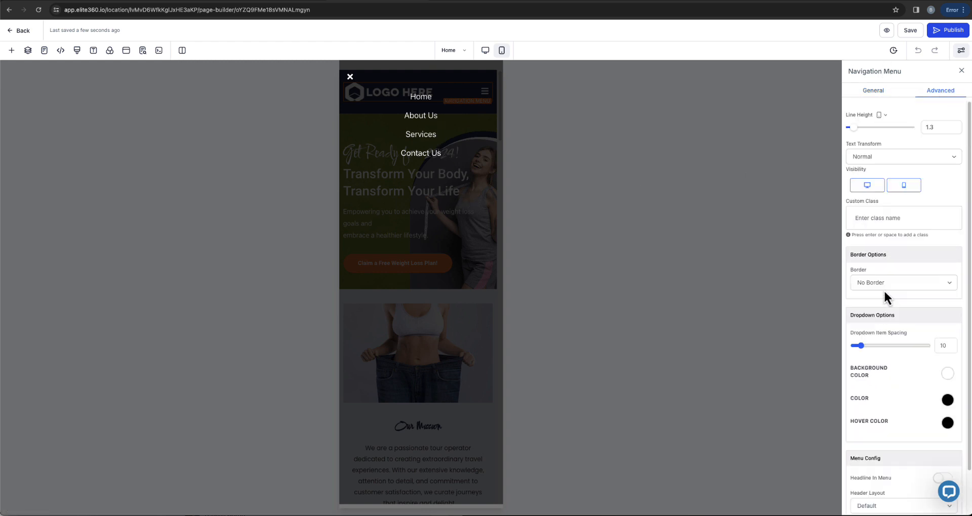
# - Return the Home page to desktop view and review its mission, offerings, customer testimonials and frequently asked questions sections
pyautogui.click(877, 96)
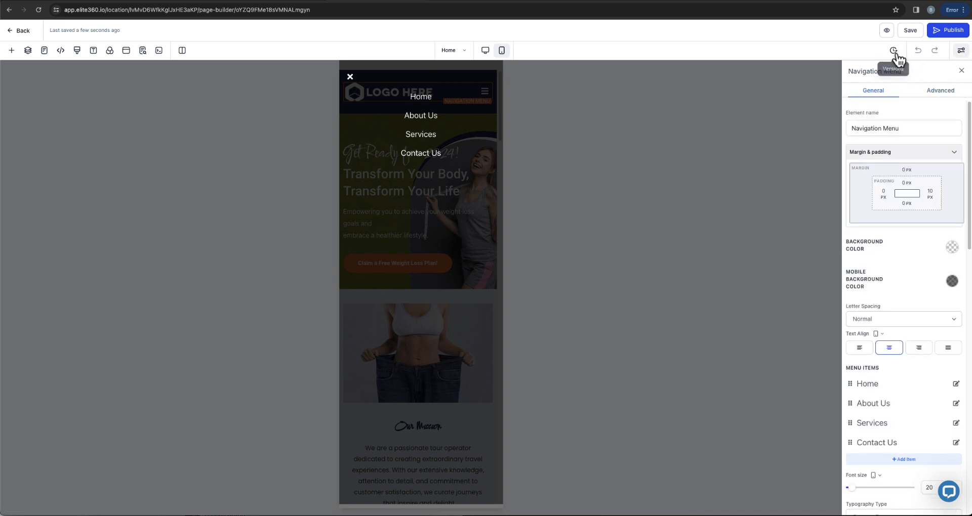
pyautogui.click(484, 52)
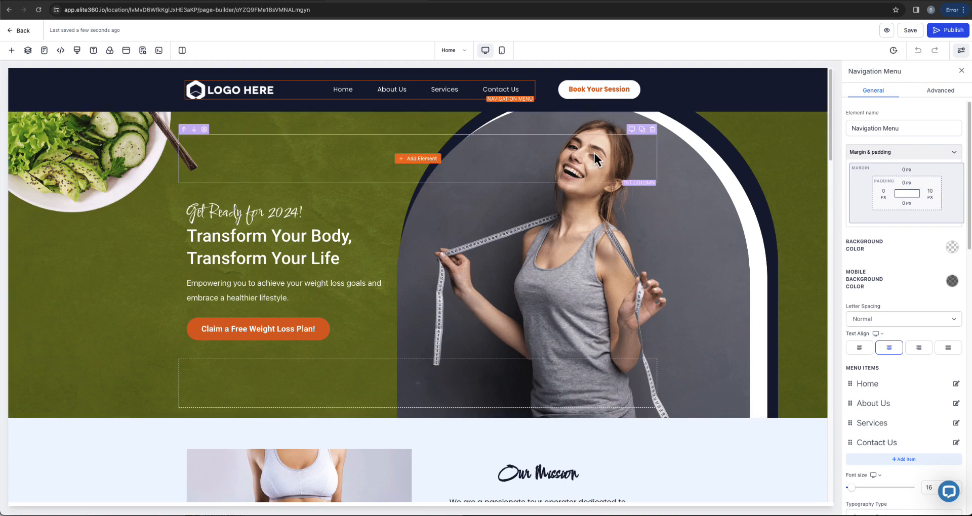
pyautogui.scroll(-15, 557, 261)
pyautogui.scroll(-20, 558, 261)
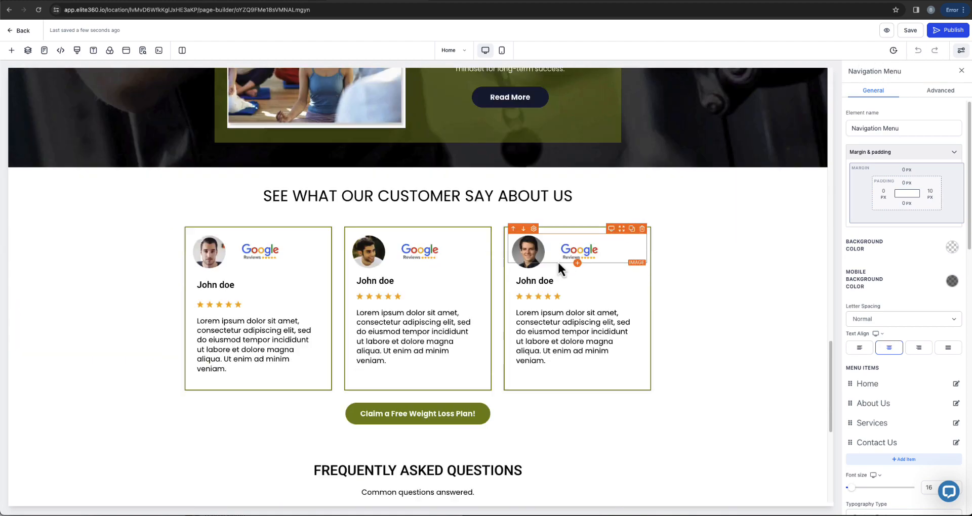
pyautogui.scroll(20, 557, 260)
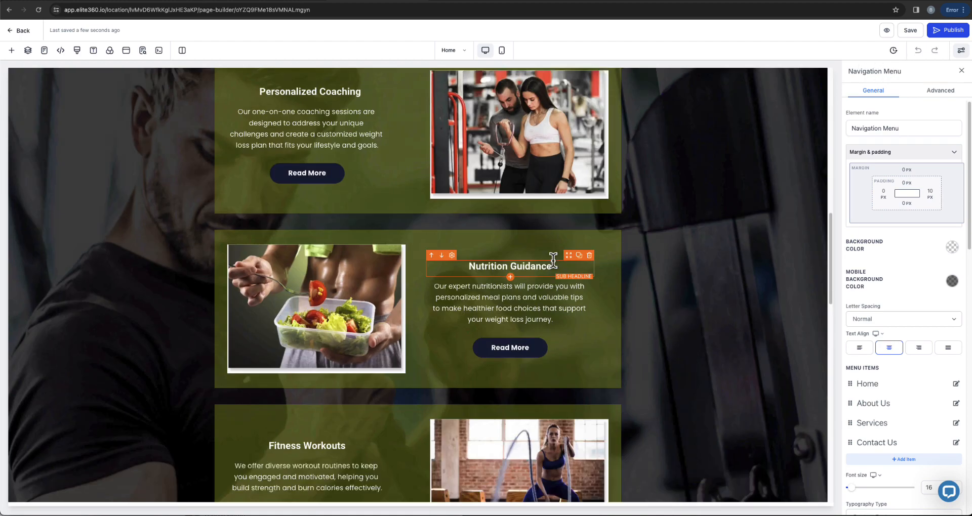
pyautogui.scroll(-6, 553, 263)
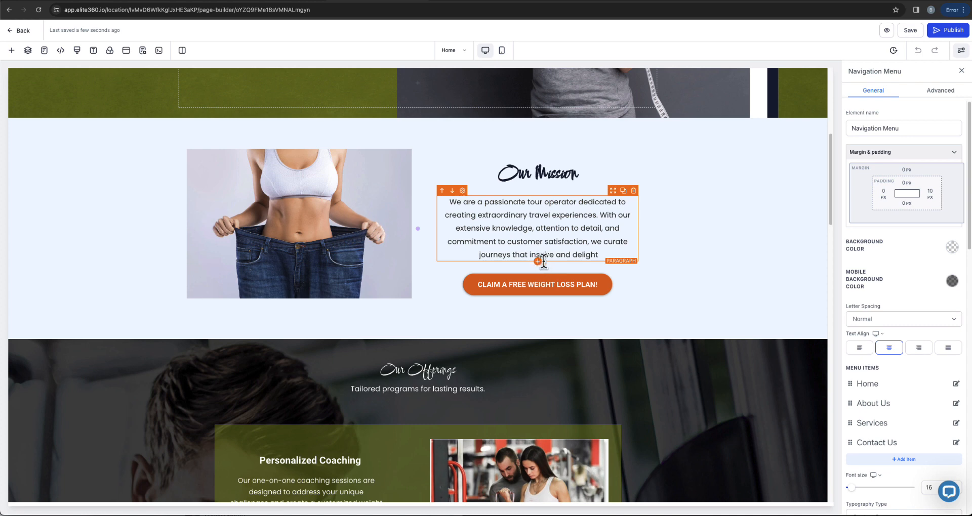
pyautogui.scroll(-8, 451, 321)
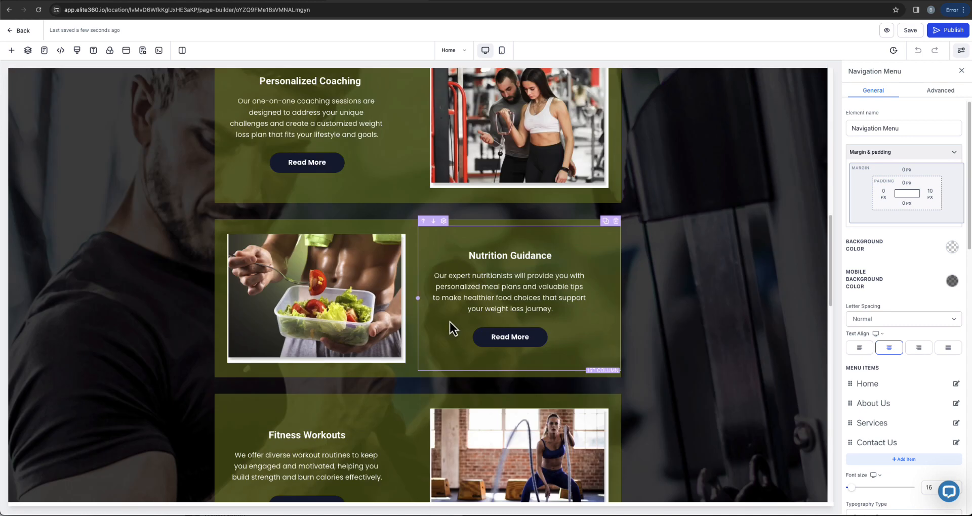
pyautogui.scroll(-7, 449, 322)
pyautogui.scroll(-5, 452, 272)
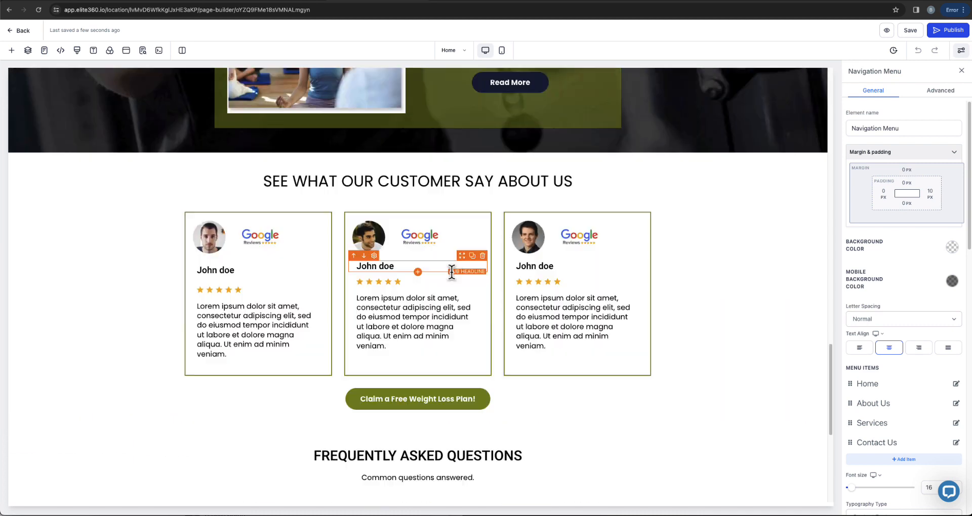
pyautogui.scroll(-1, 451, 272)
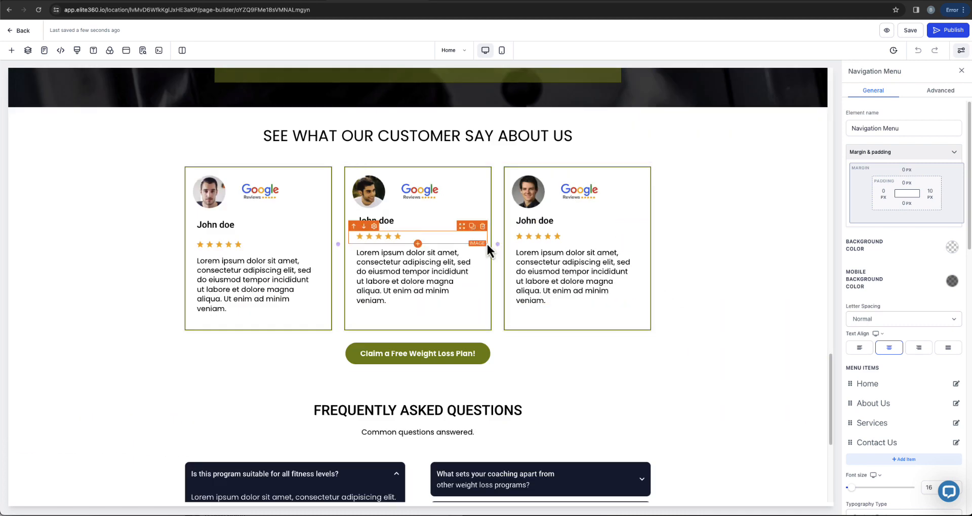
# - Try a custom code element beneath the testimonials' Claim a Free Weight Loss Plan! button, view its empty code editor and delete the element
pyautogui.click(418, 372)
pyautogui.scroll(-7, 146, 340)
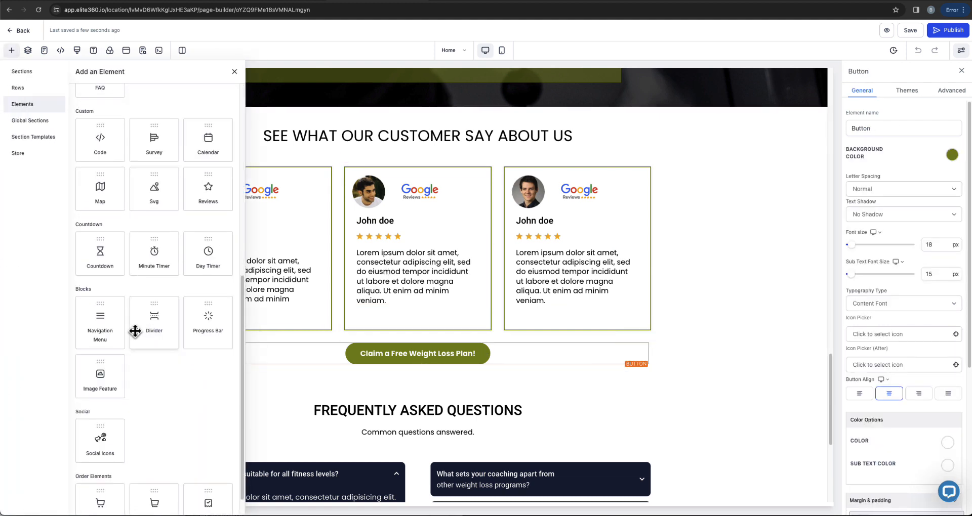
pyautogui.moveTo(145, 187); pyautogui.dragTo(439, 406)
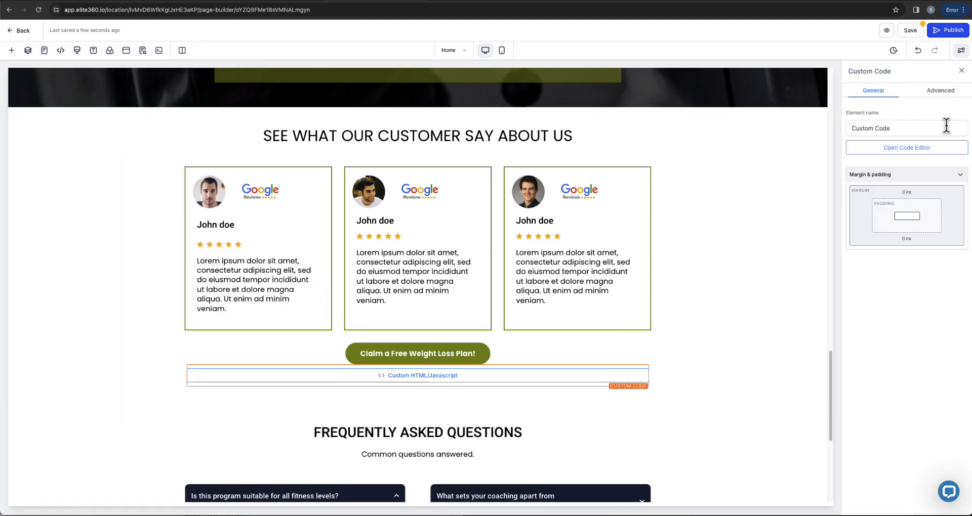
pyautogui.click(932, 147)
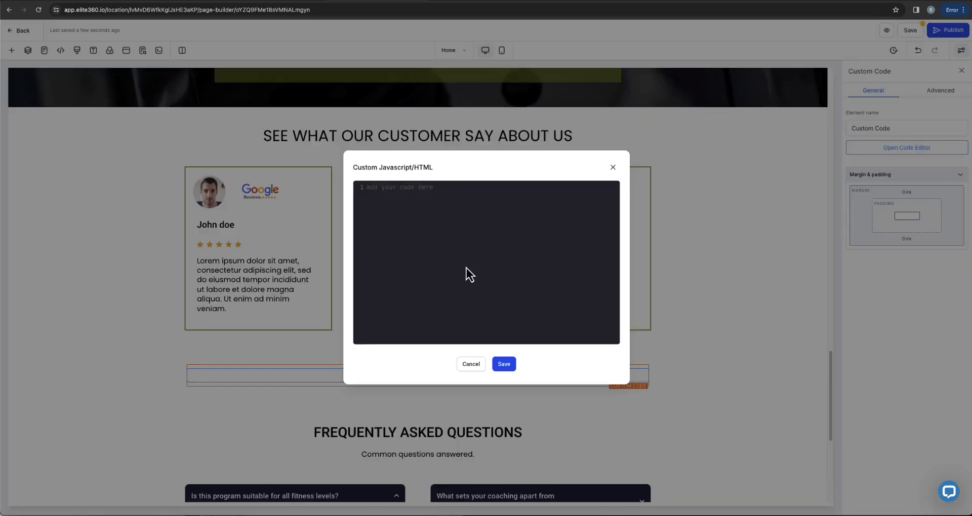
pyautogui.click(613, 168)
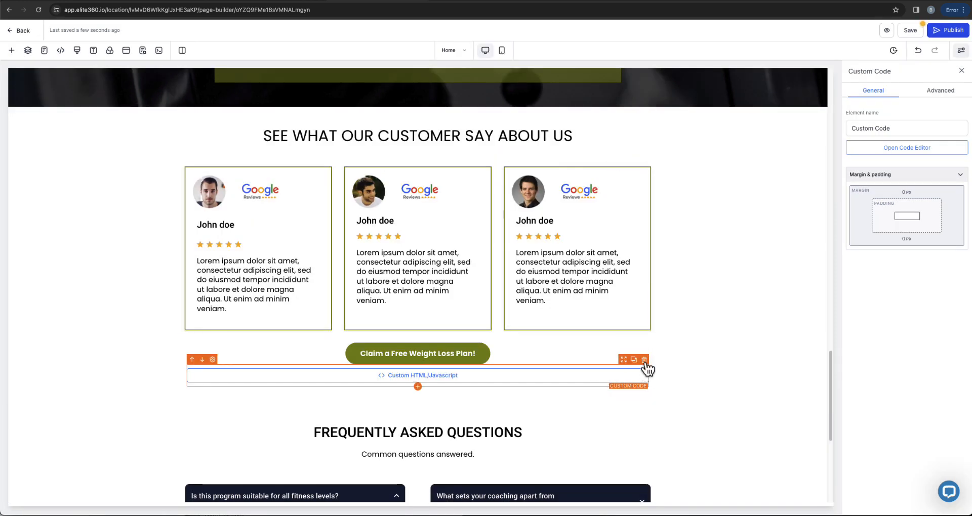
pyautogui.press('Delete')
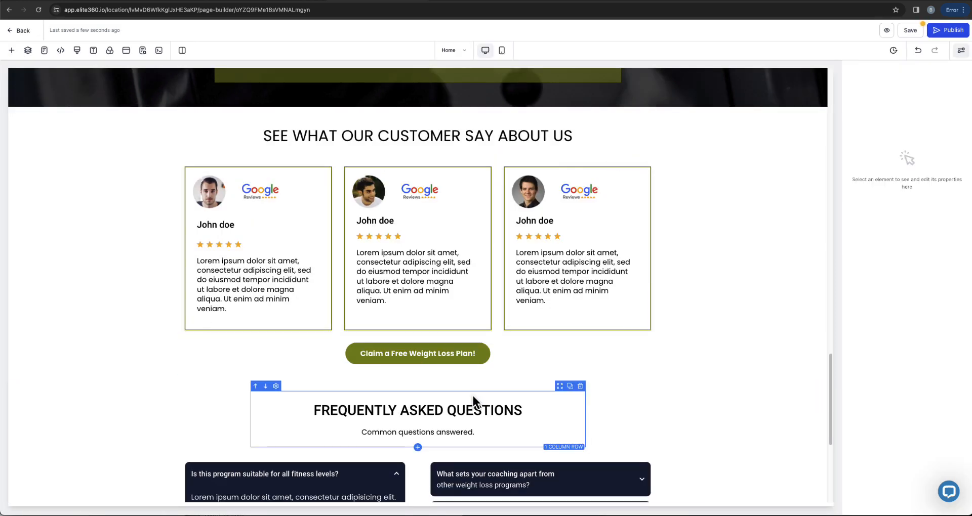
# - View the page's tracking code editor and inspect the action settings of the header's Book Your Session button
pyautogui.click(58, 51)
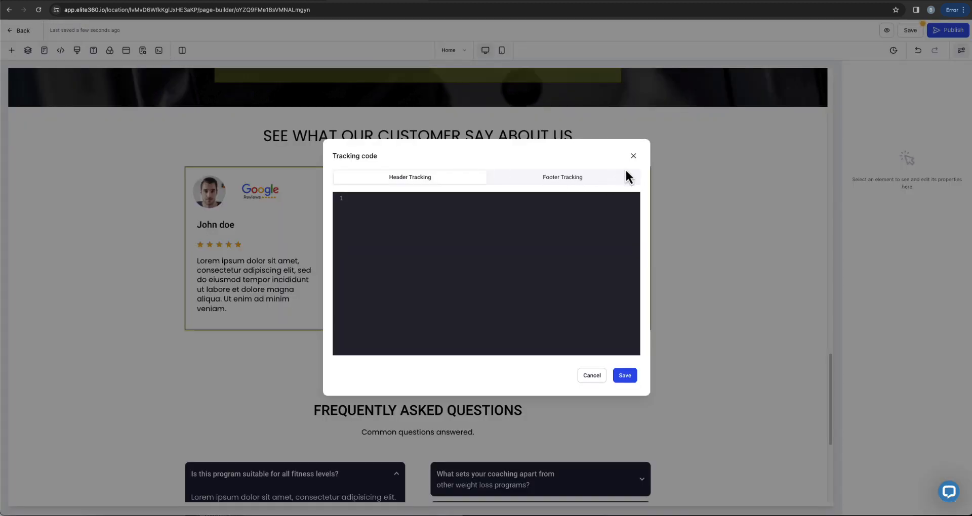
pyautogui.click(633, 156)
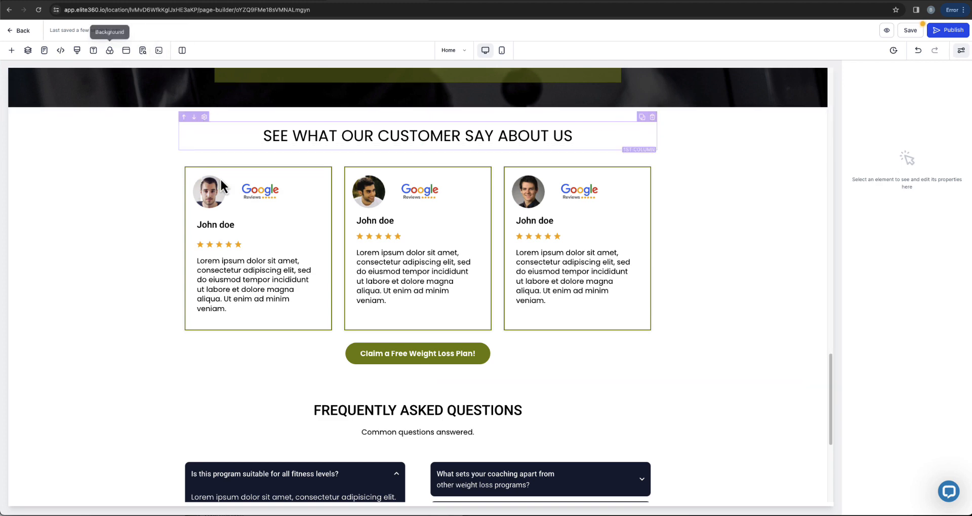
pyautogui.scroll(15, 248, 228)
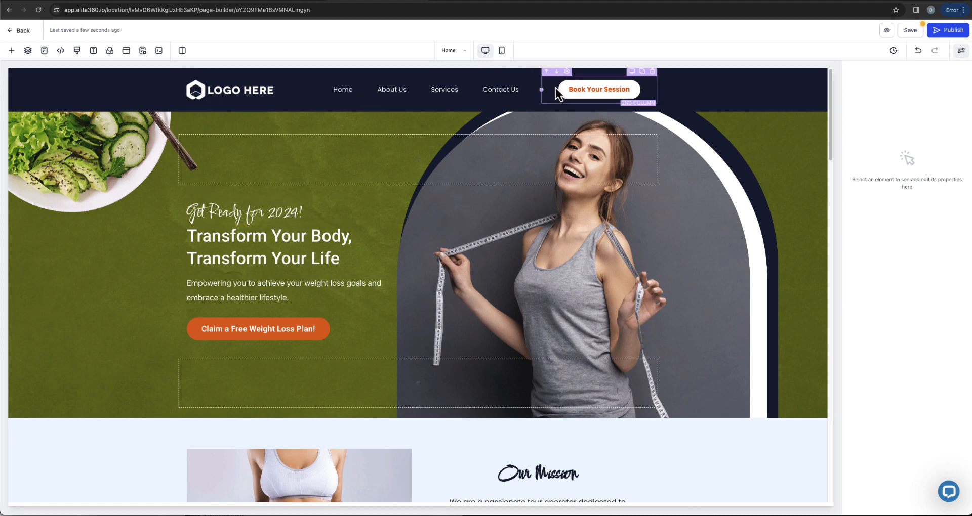
pyautogui.click(622, 91)
pyautogui.scroll(-5, 920, 415)
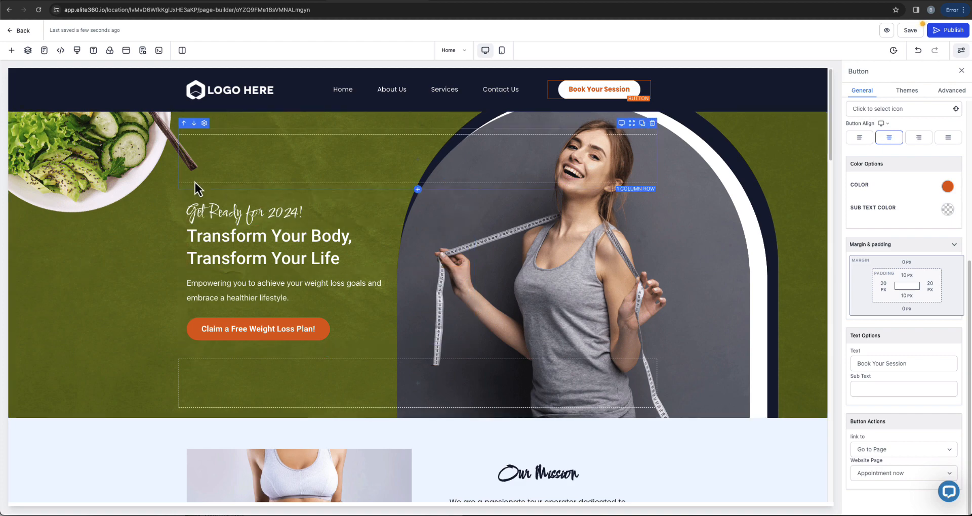
# - Assign the Calendar Booking Form to the Home page's popup, check the form in it and save the page
pyautogui.scroll(-5, 257, 183)
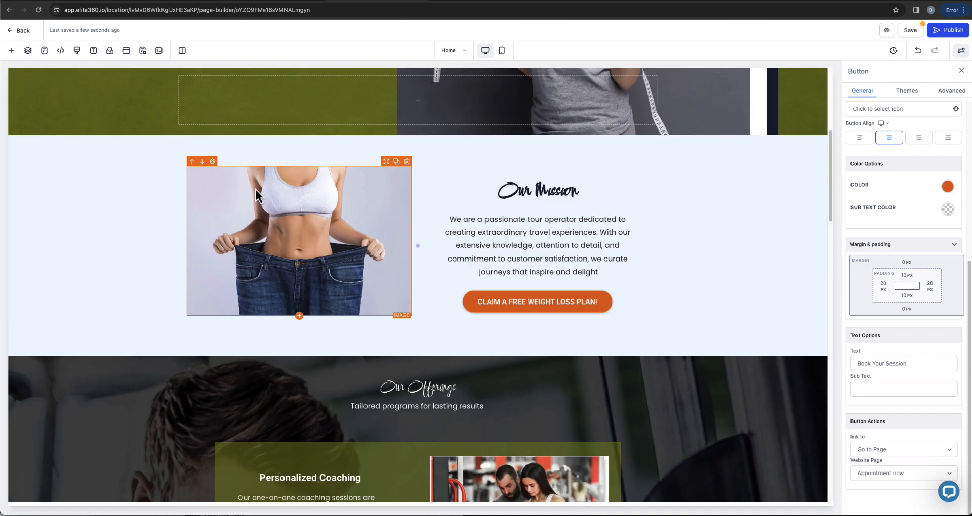
pyautogui.scroll(-5, 255, 190)
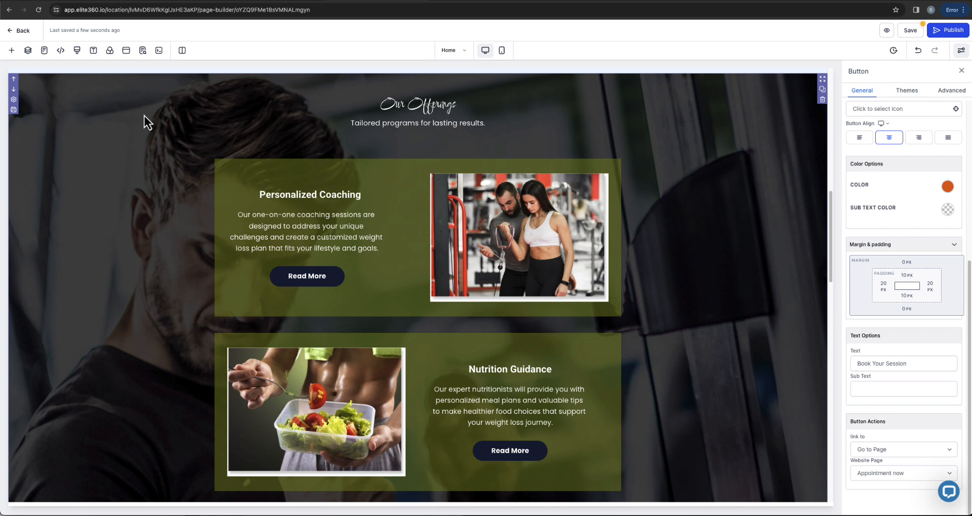
pyautogui.click(126, 51)
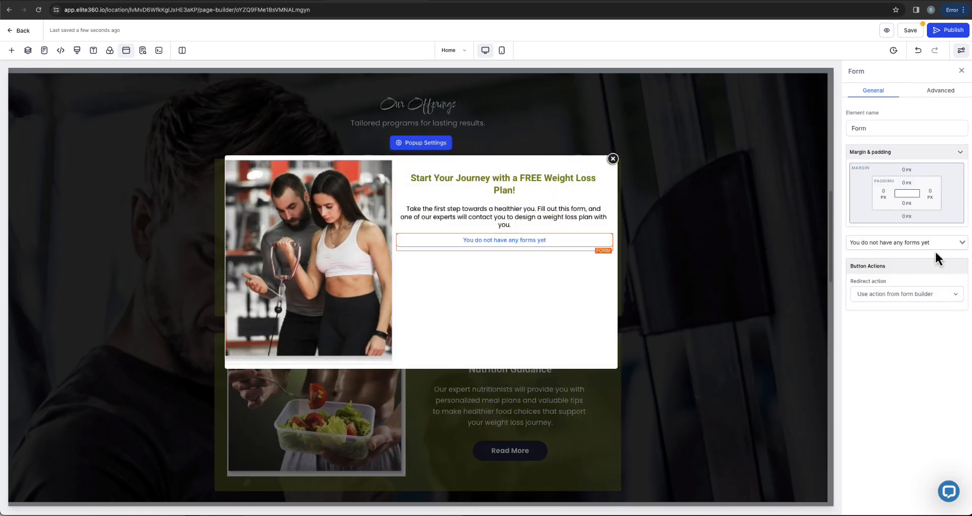
pyautogui.click(932, 247)
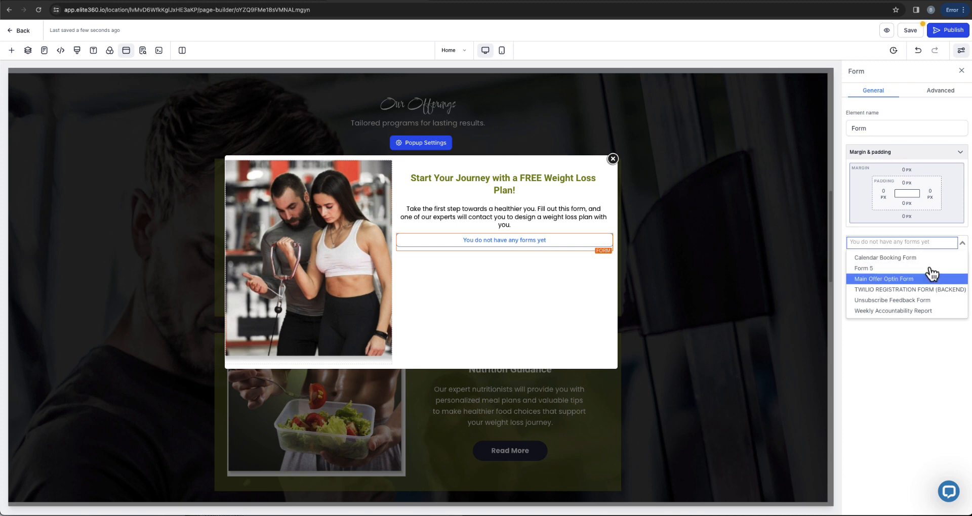
pyautogui.click(909, 258)
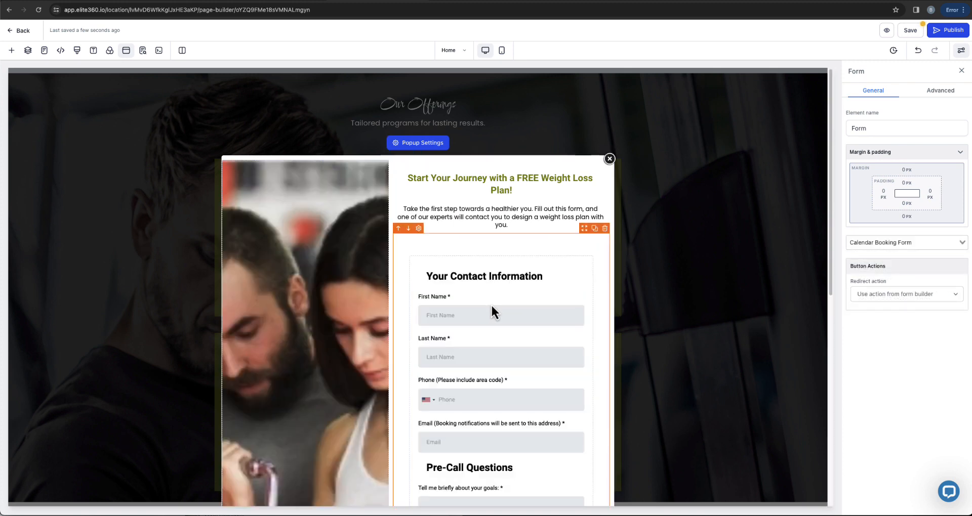
pyautogui.scroll(-8, 491, 304)
pyautogui.scroll(8, 475, 306)
pyautogui.click(609, 159)
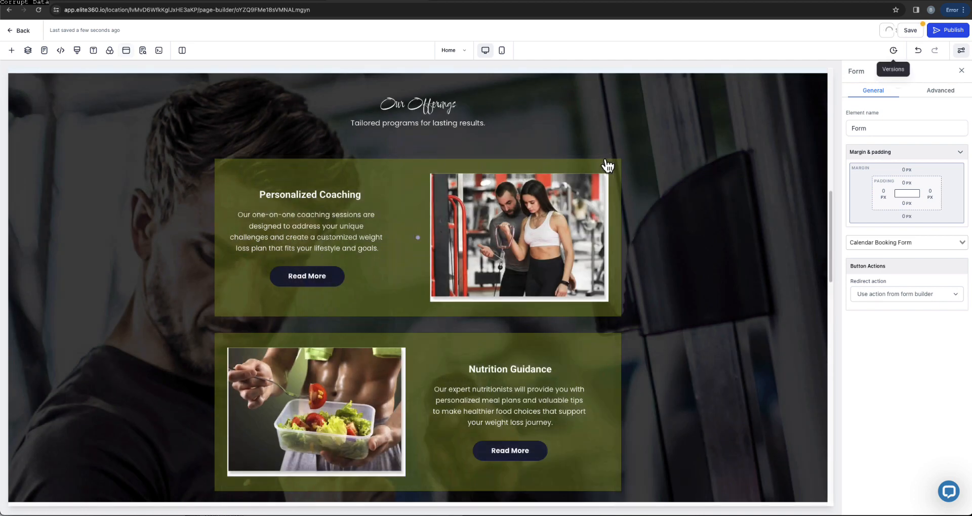
pyautogui.click(910, 30)
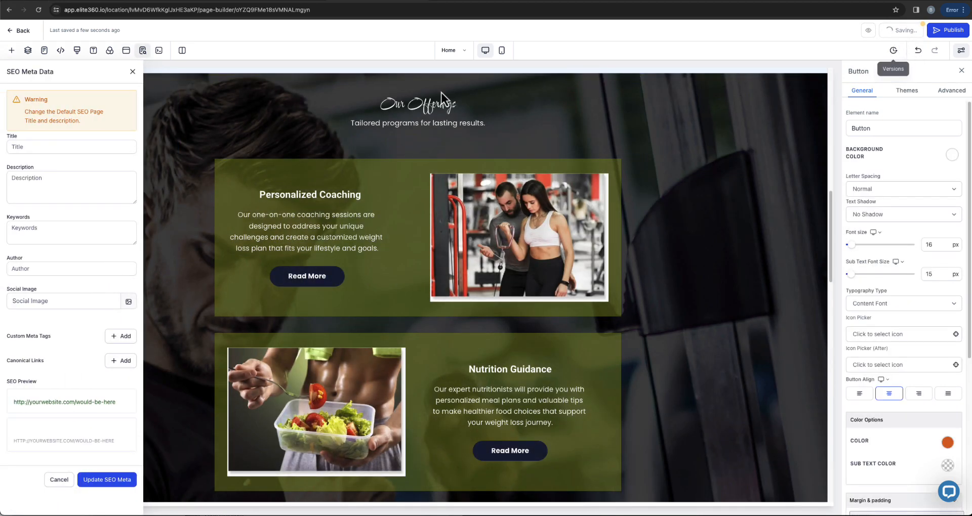
# - Switch to the Weight Management website's overview and examine its settings, including Image Optimization
pyautogui.click(276, 1)
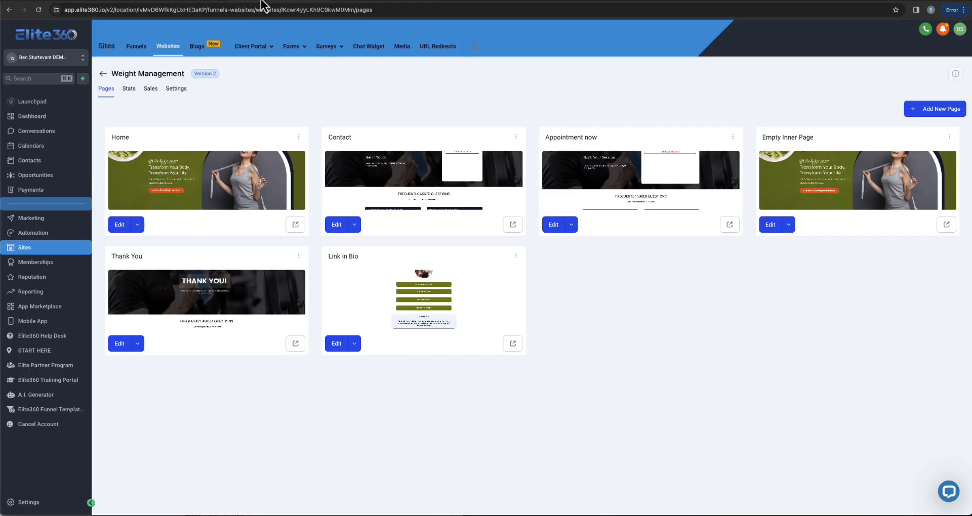
pyautogui.click(167, 92)
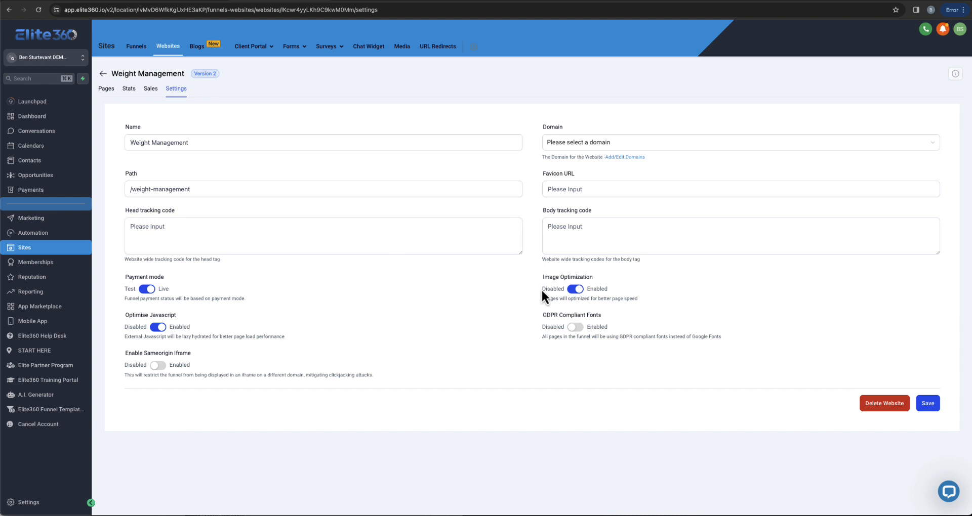
pyautogui.moveTo(541, 282); pyautogui.dragTo(631, 284)
# - Examine the website chat widget's chat bubble, intro message, avatar and return visitor settings
pyautogui.click(374, 48)
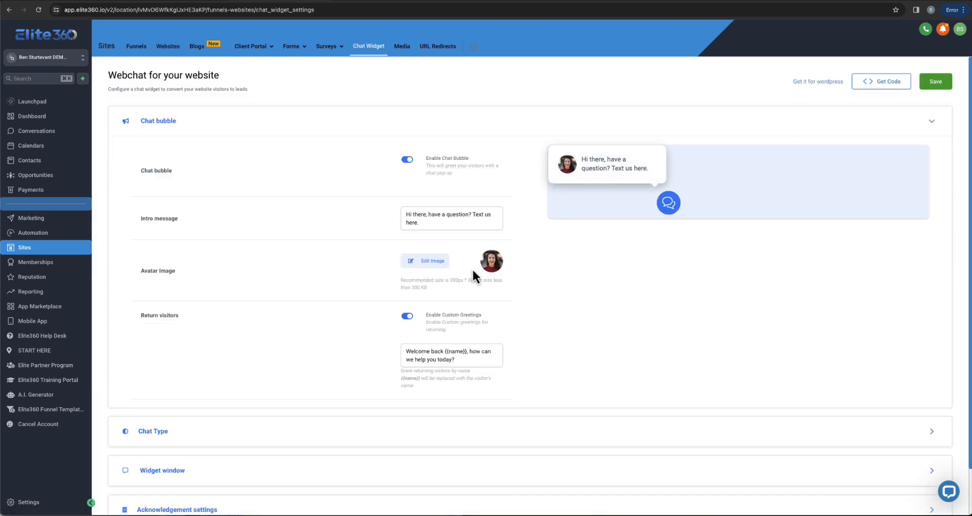
pyautogui.scroll(-2, 472, 271)
pyautogui.scroll(2, 434, 314)
pyautogui.scroll(-2, 468, 341)
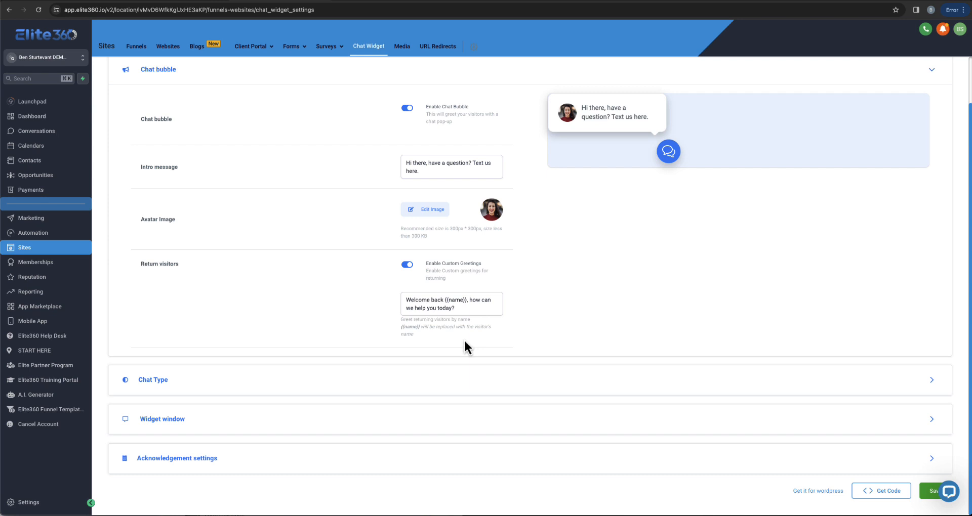
pyautogui.scroll(2, 465, 342)
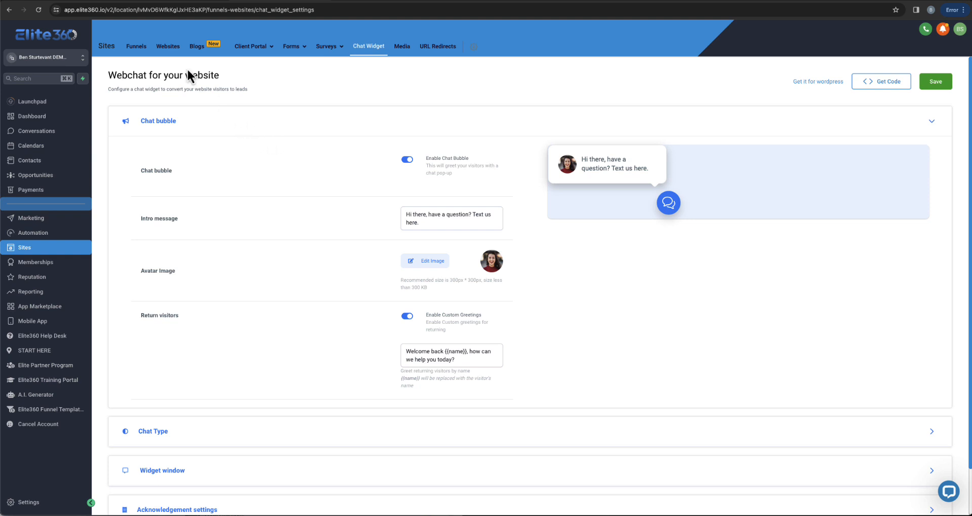
# - View the list of websites and switch to the list of funnels
pyautogui.click(172, 50)
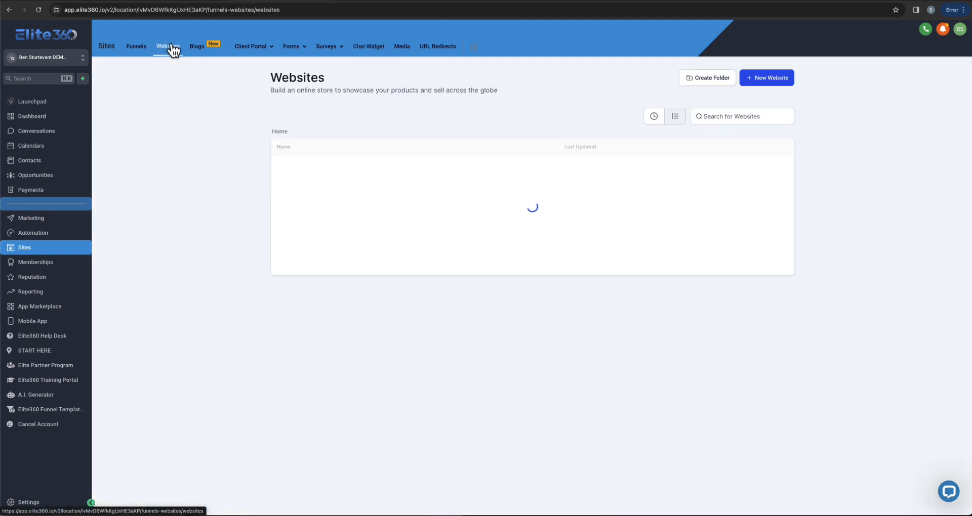
pyautogui.moveTo(296, 51)
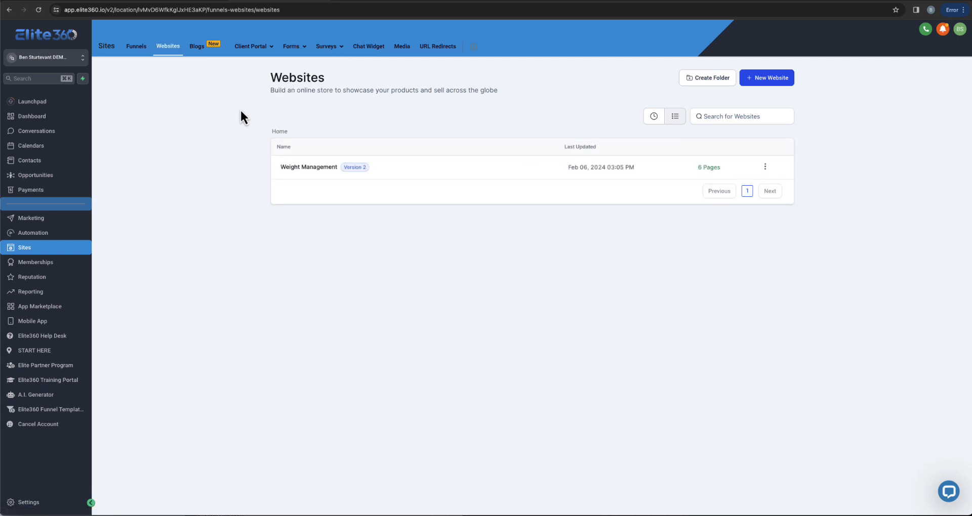
pyautogui.click(139, 51)
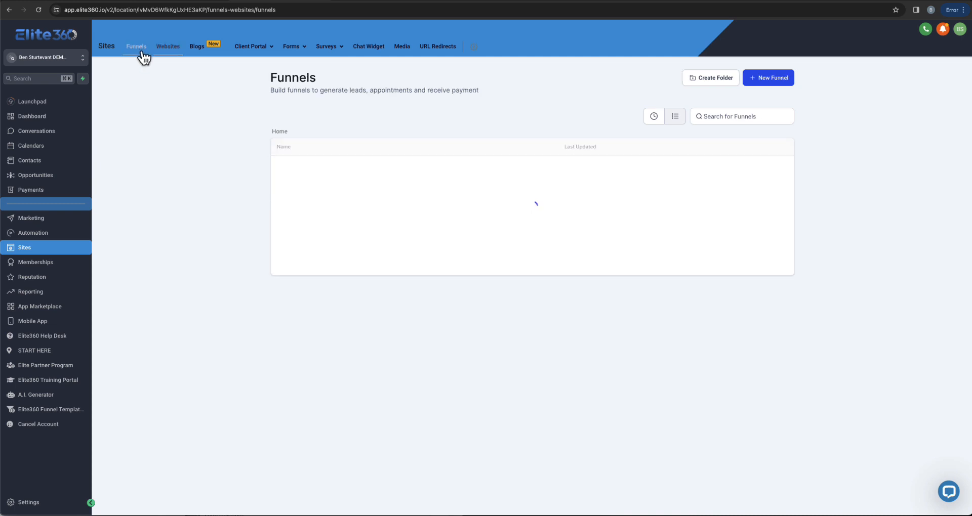